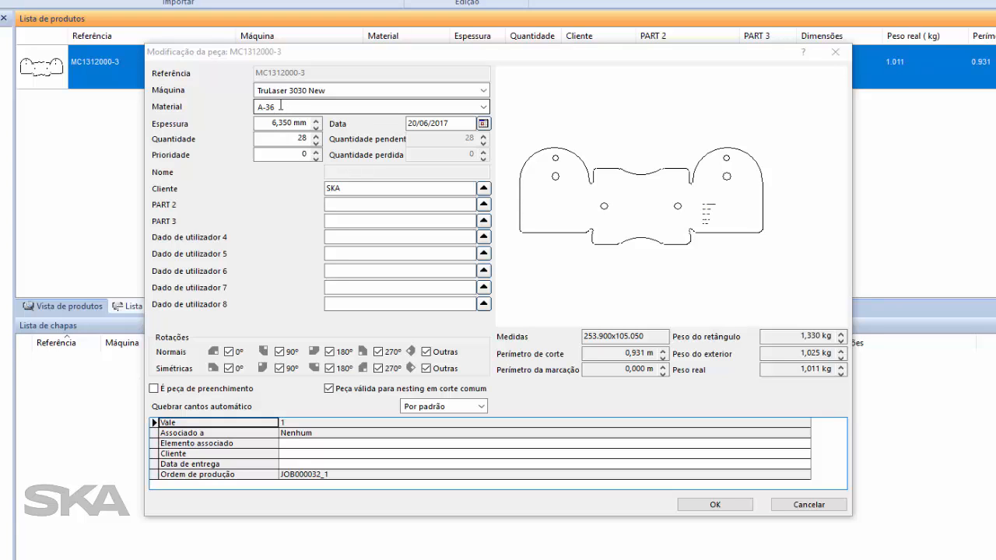
# Check the thickness, quantity and client fields of part MC1312000-3, and close its properties without changes
pyautogui.click(265, 122)
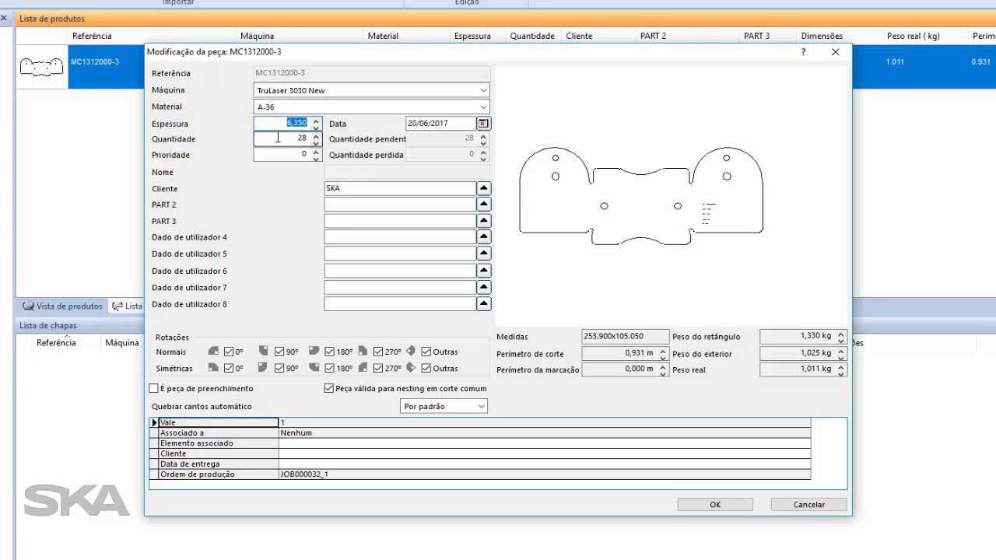
pyautogui.click(277, 138)
pyautogui.click(350, 187)
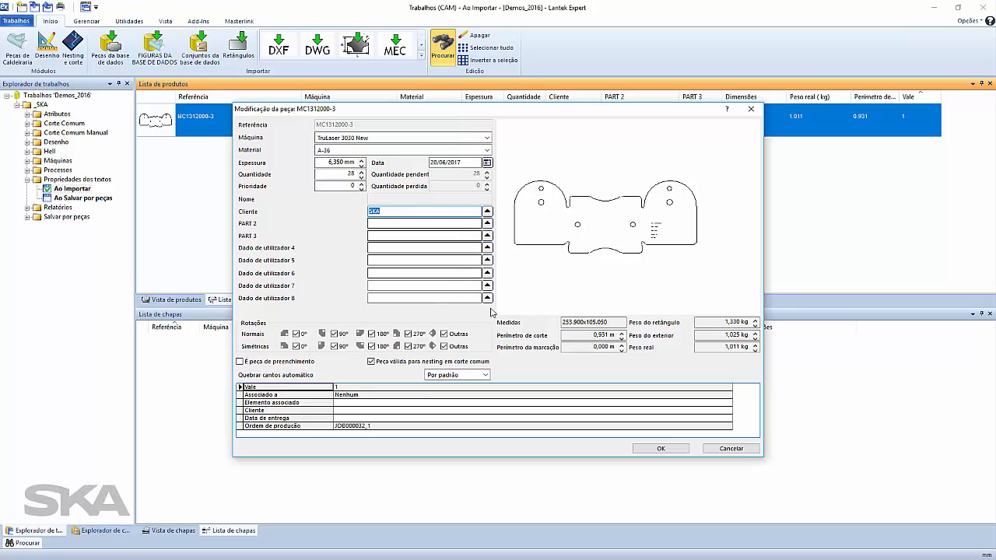
pyautogui.click(730, 448)
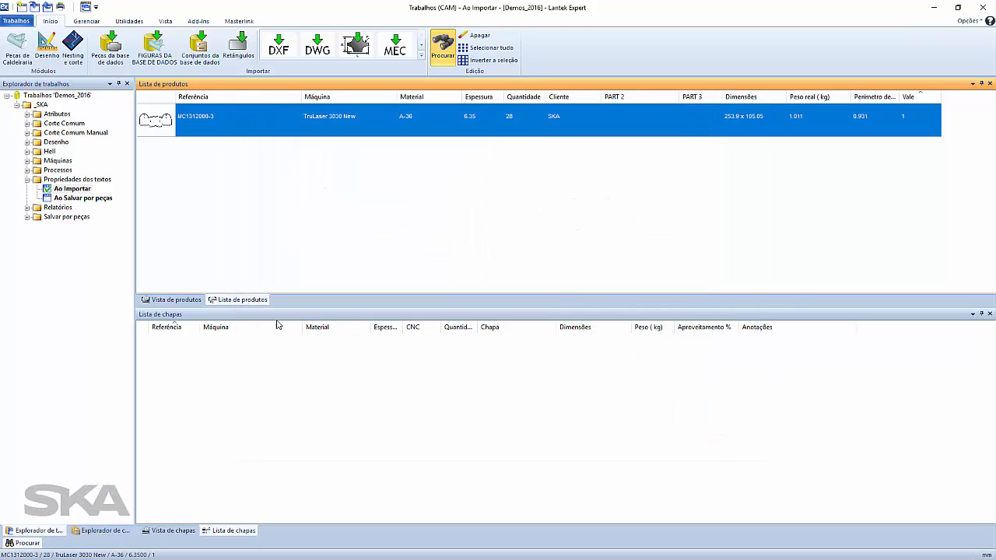
# Switch to eDrawings and examine the reference, material, thickness, quantity and client texts in MC1312000-3.dxf
pyautogui.hotkey('alt', 'Tab')
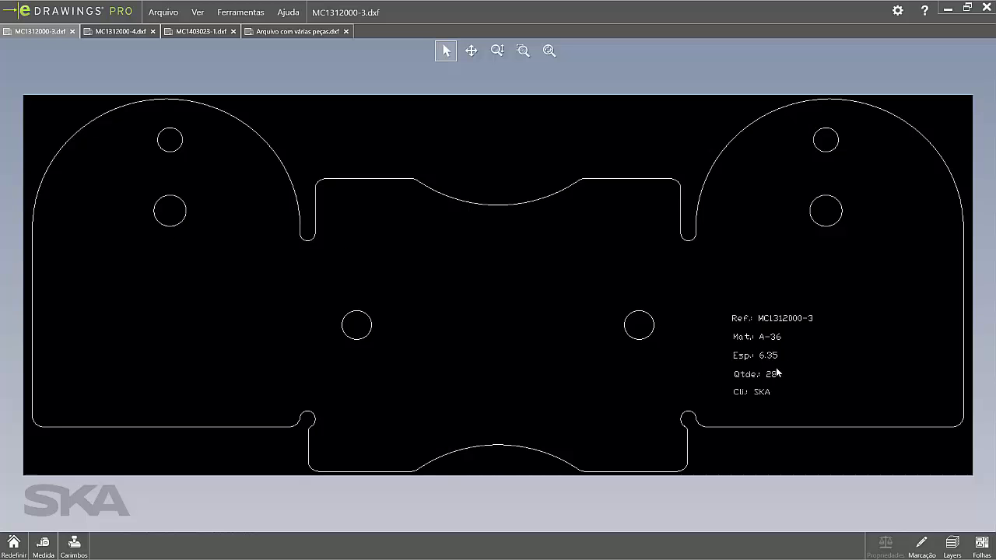
pyautogui.scroll(-2, 778, 372)
pyautogui.scroll(5, 623, 322)
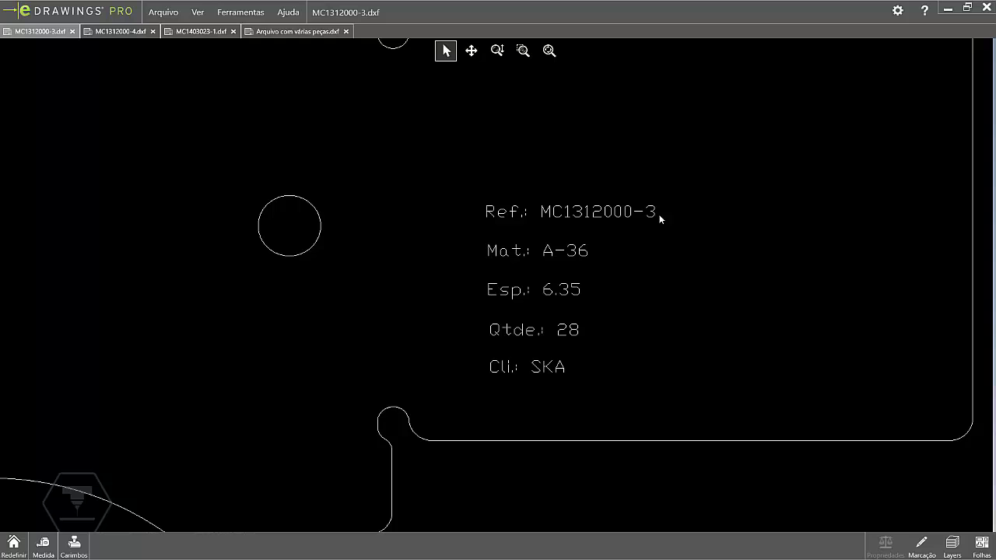
pyautogui.scroll(-4, 541, 223)
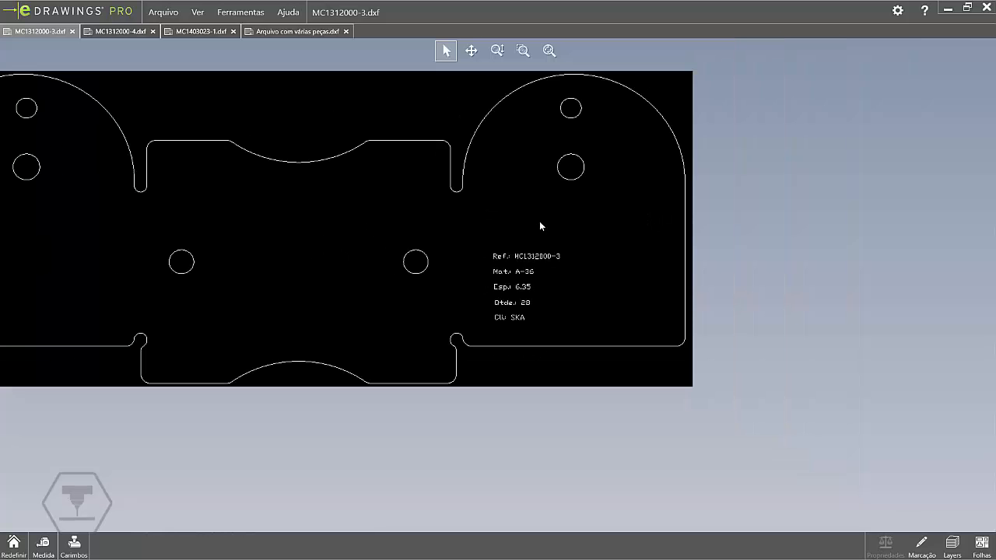
pyautogui.scroll(1, 408, 218)
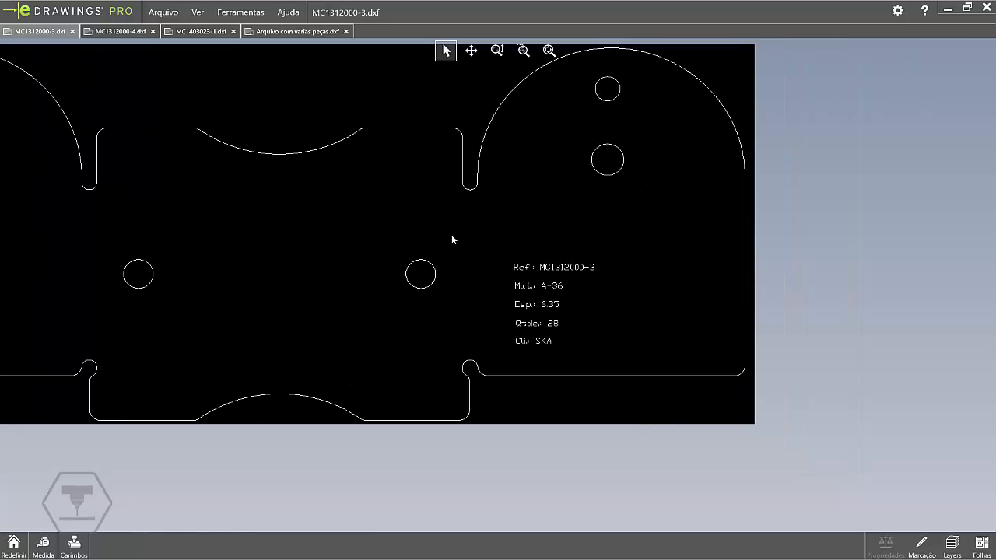
# Inspect the part texts in MC1312000-4.dxf, MC1403023-1.dxf and the multi-part drawing Arquivo com várias peças.dxf
pyautogui.click(125, 32)
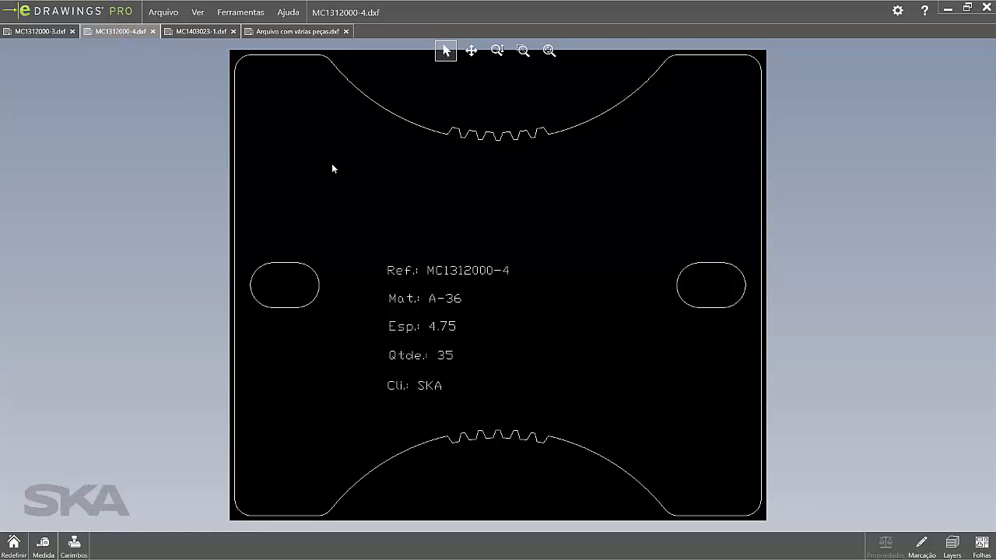
pyautogui.click(199, 32)
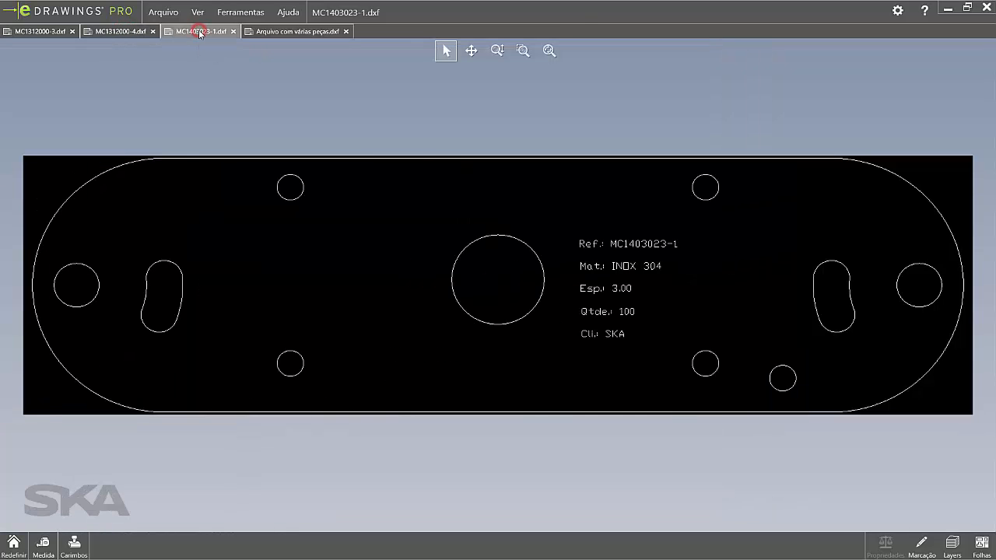
pyautogui.click(288, 31)
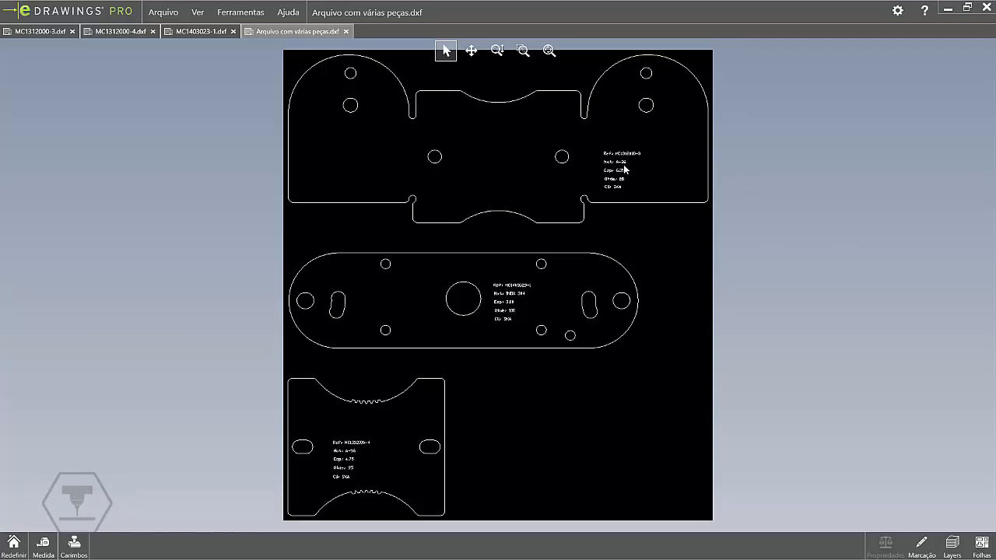
pyautogui.scroll(-2, 620, 172)
pyautogui.scroll(6, 568, 211)
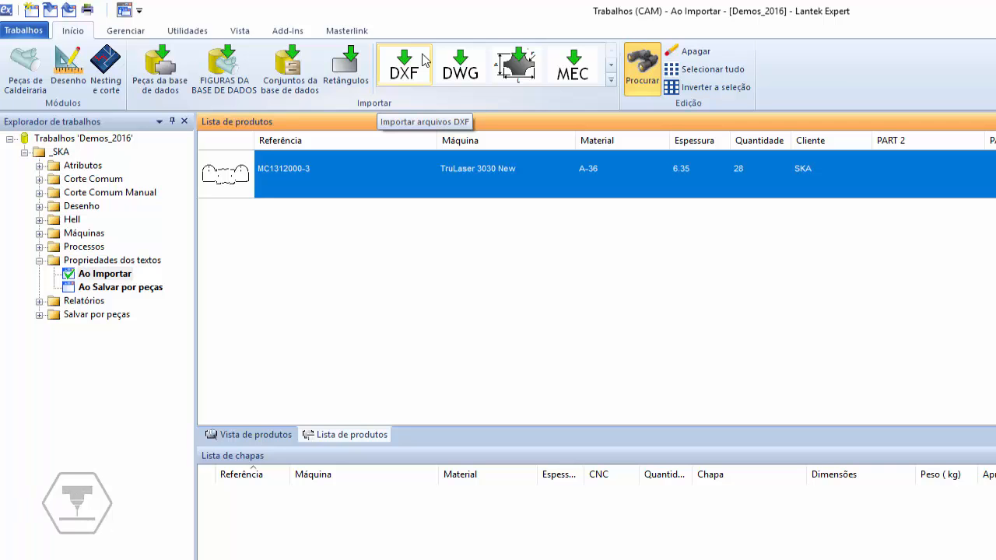
# Start a DXF import in Lantek Expert, preview MC1312000-3.dxf and MC1312000-4.dxf, and open the importer's Textos settings
pyautogui.click(424, 61)
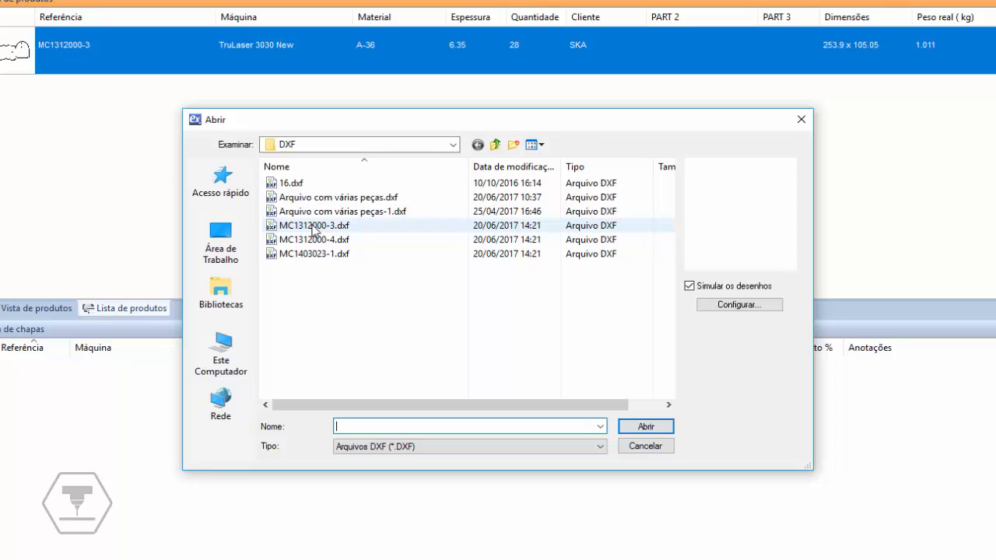
pyautogui.click(314, 227)
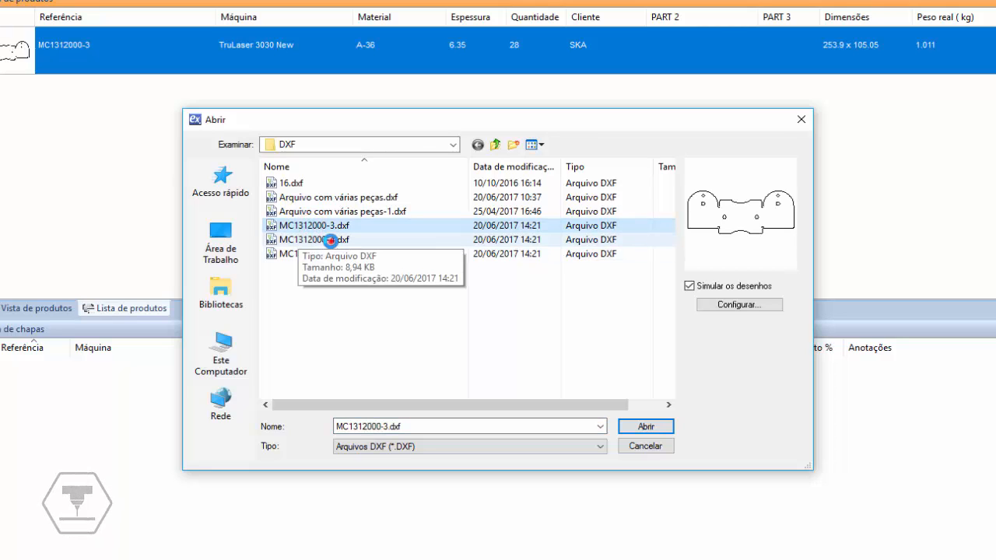
pyautogui.click(330, 240)
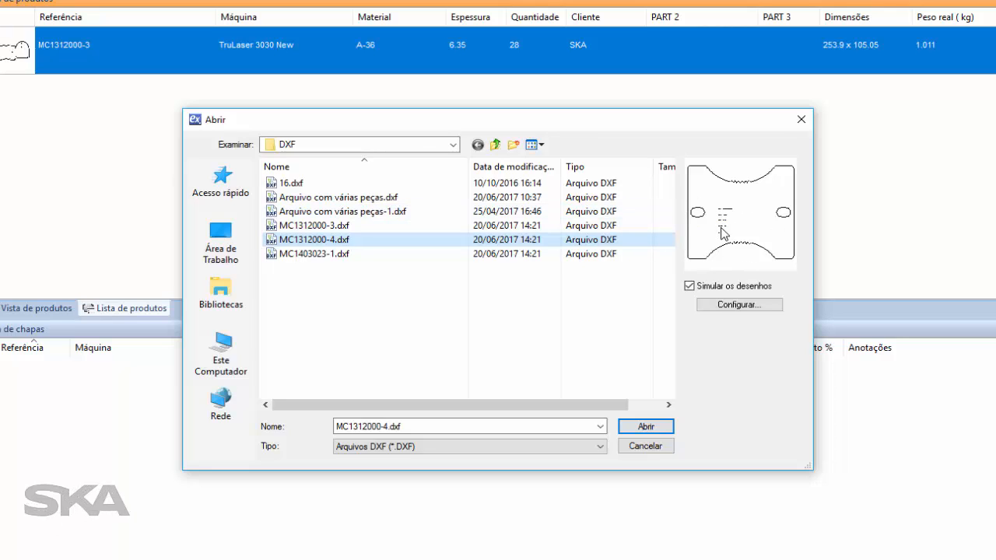
pyautogui.click(708, 306)
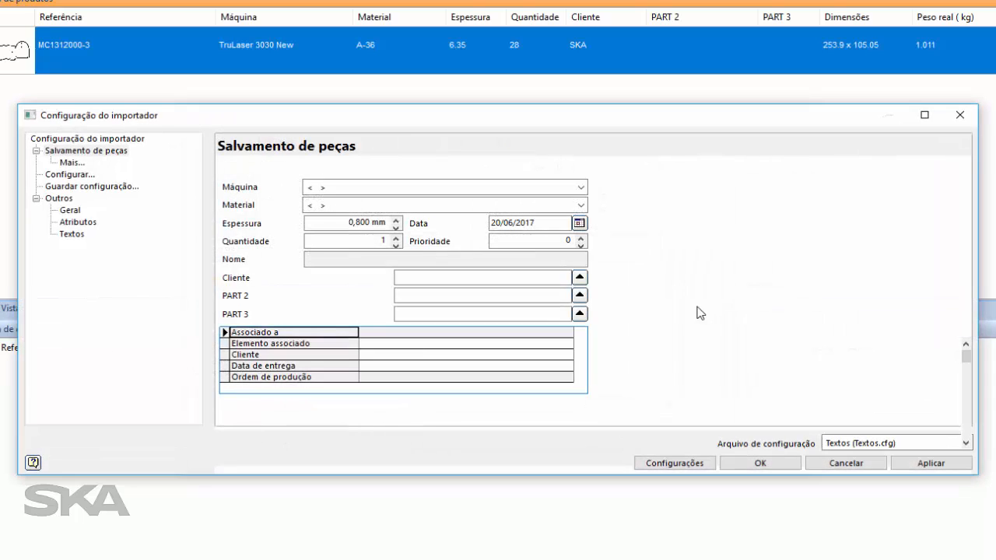
pyautogui.click(73, 234)
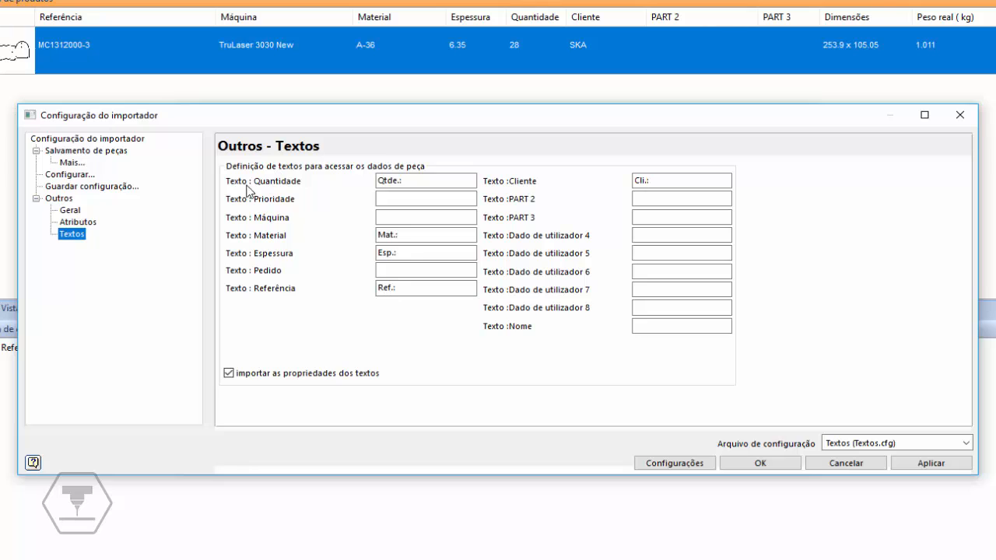
# Review the text labels for Quantidade, Material, Espessura, Referência and Cliente, and apply the importer configuration
pyautogui.doubleClick(418, 181)
pyautogui.click(420, 179)
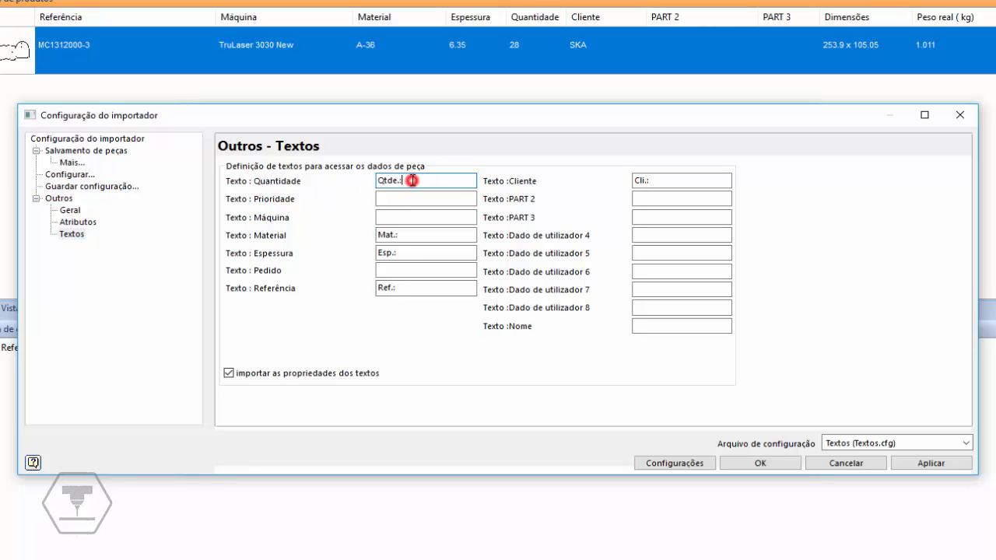
pyautogui.doubleClick(411, 180)
pyautogui.click(409, 181)
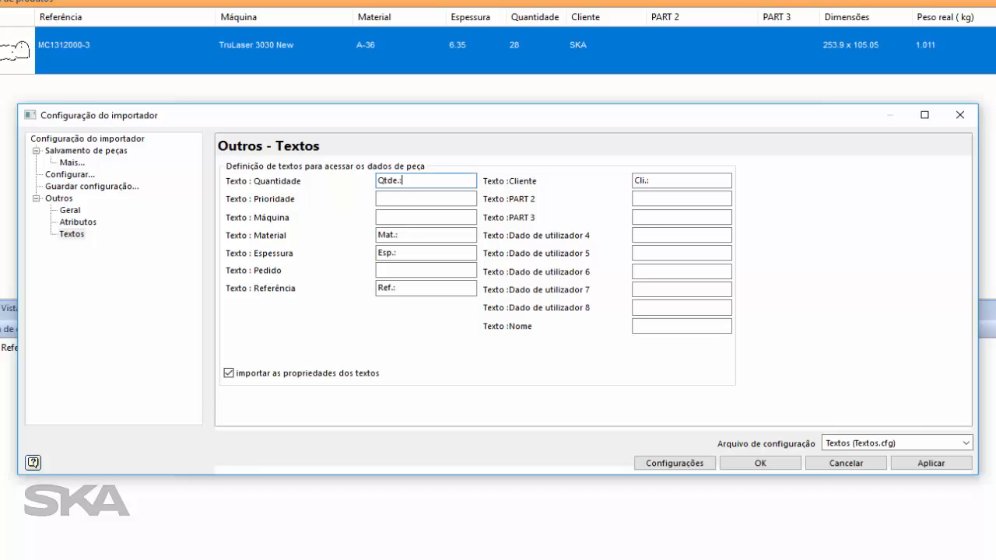
pyautogui.moveTo(412, 181)
pyautogui.mouseDown()
pyautogui.moveTo(389, 183)
pyautogui.moveTo(313, 272)
pyautogui.mouseUp()
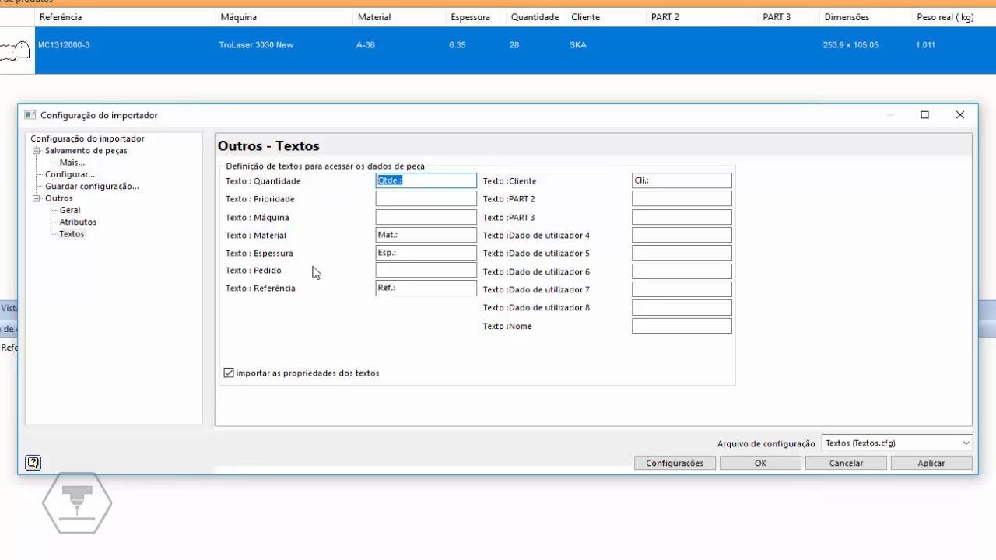
pyautogui.click(411, 235)
pyautogui.moveTo(378, 236); pyautogui.dragTo(404, 256)
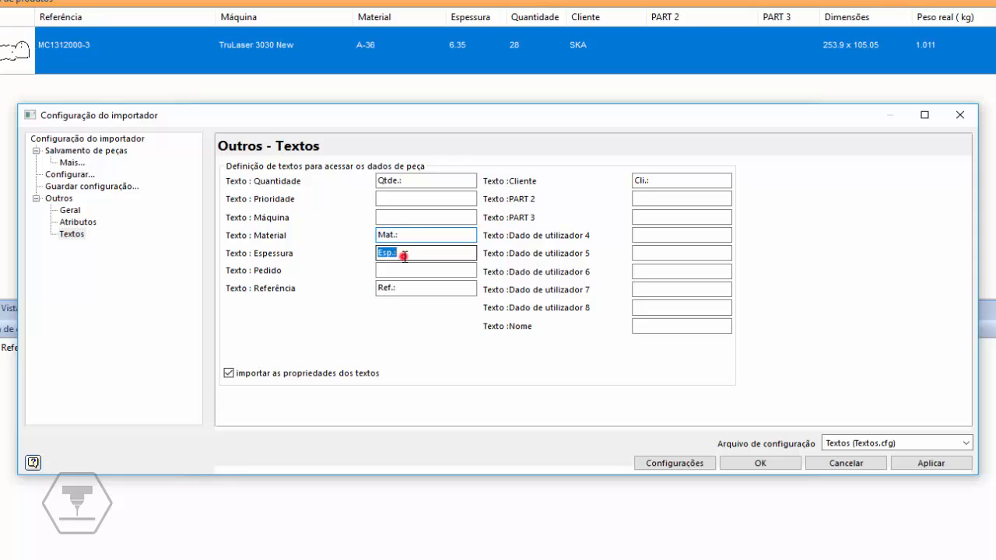
pyautogui.moveTo(378, 289); pyautogui.dragTo(402, 289)
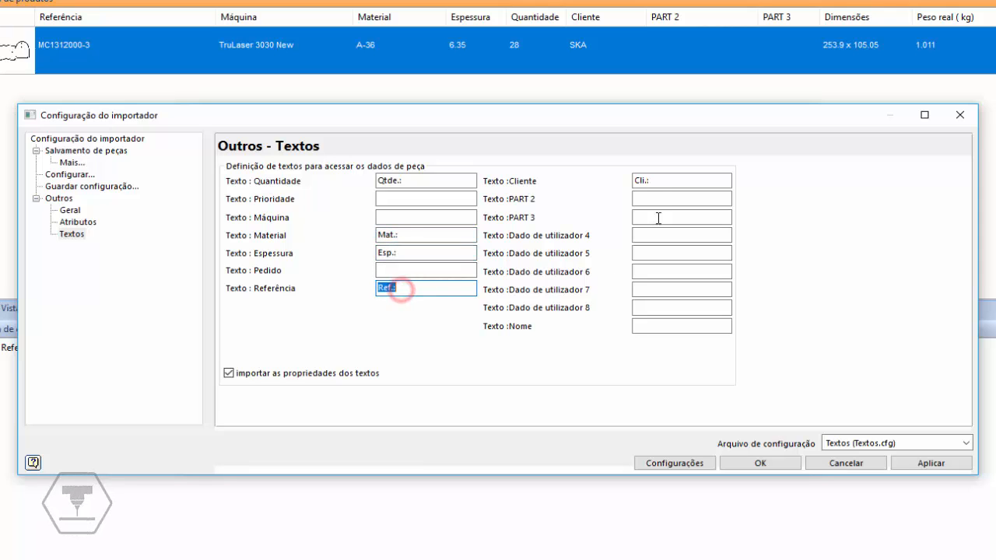
pyautogui.click(659, 181)
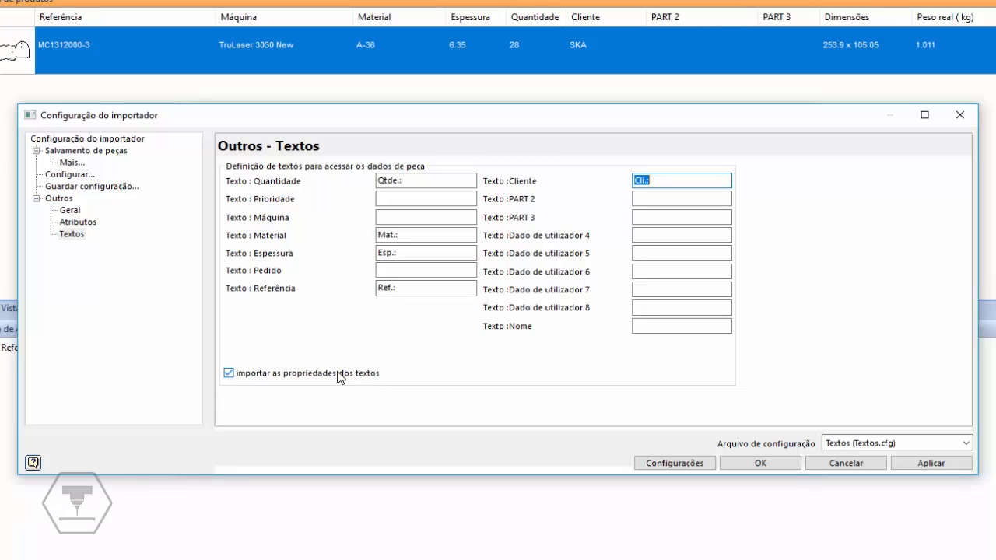
pyautogui.click(918, 463)
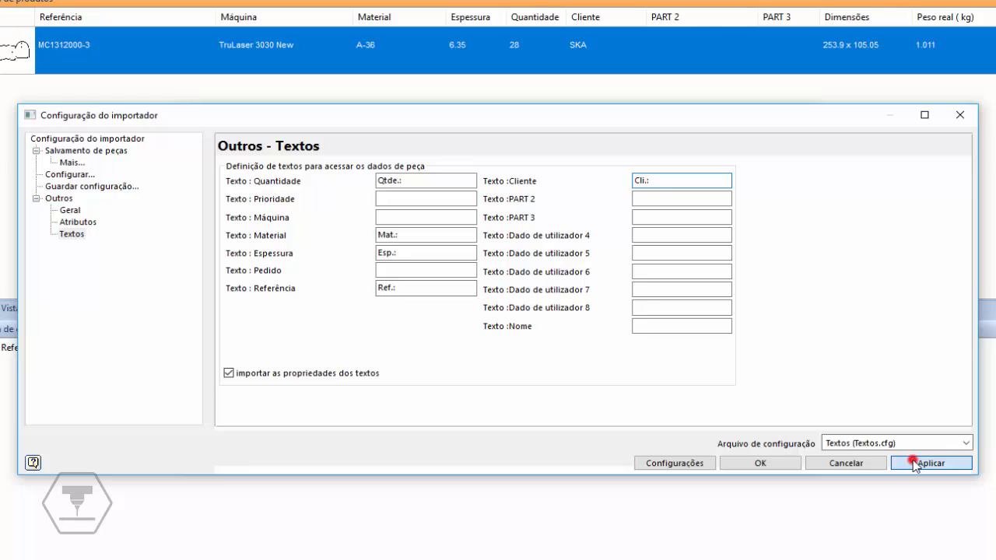
pyautogui.click(743, 463)
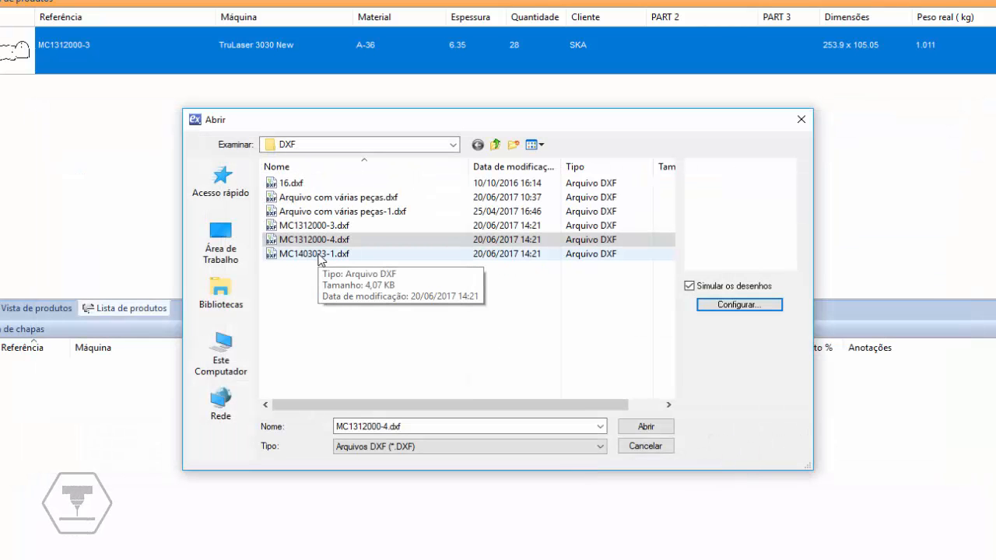
# Load MC1312000-4.dxf and MC1403023-1.dxf together into the DXF import list
pyautogui.click(317, 253)
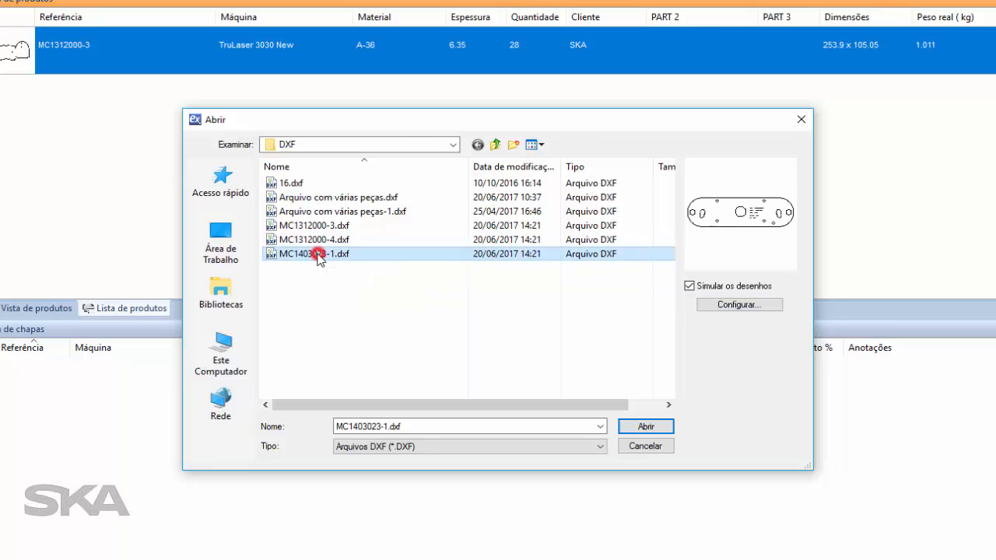
pyautogui.keyDown('ctrl'); pyautogui.click(316, 239); pyautogui.keyUp('ctrl')
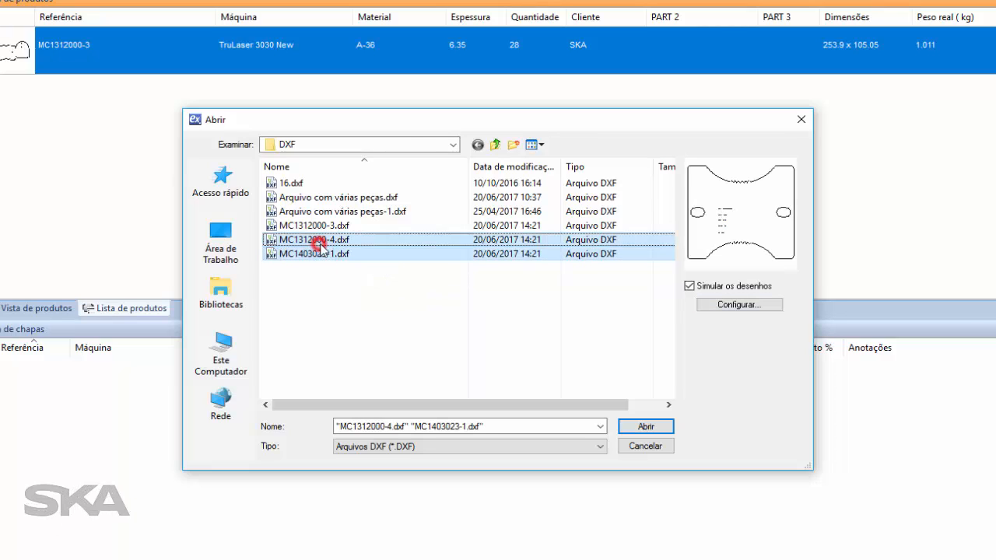
pyautogui.click(630, 427)
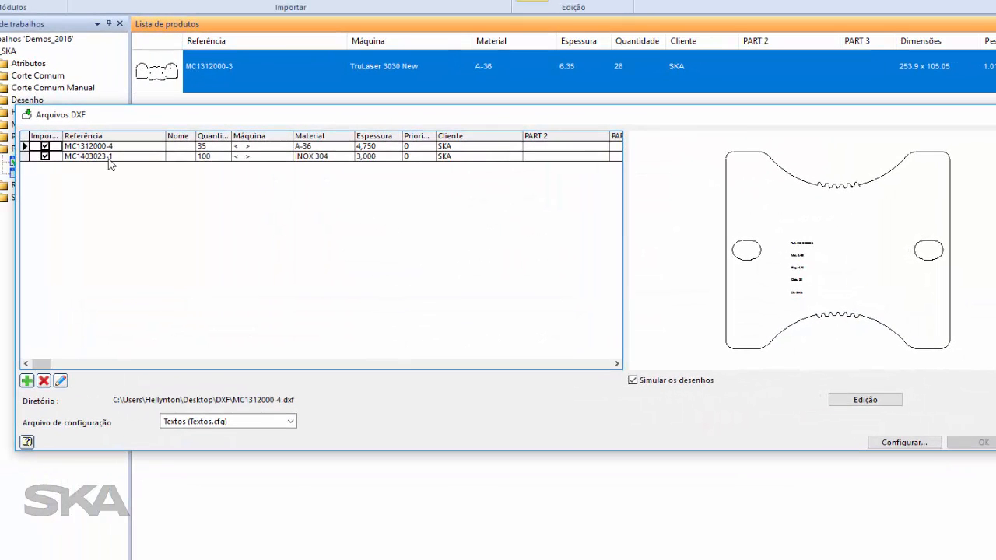
# Check the reference and quantity of MC1312000-4, and assign the TruLaser 3030 New machine to the listed parts
pyautogui.click(141, 146)
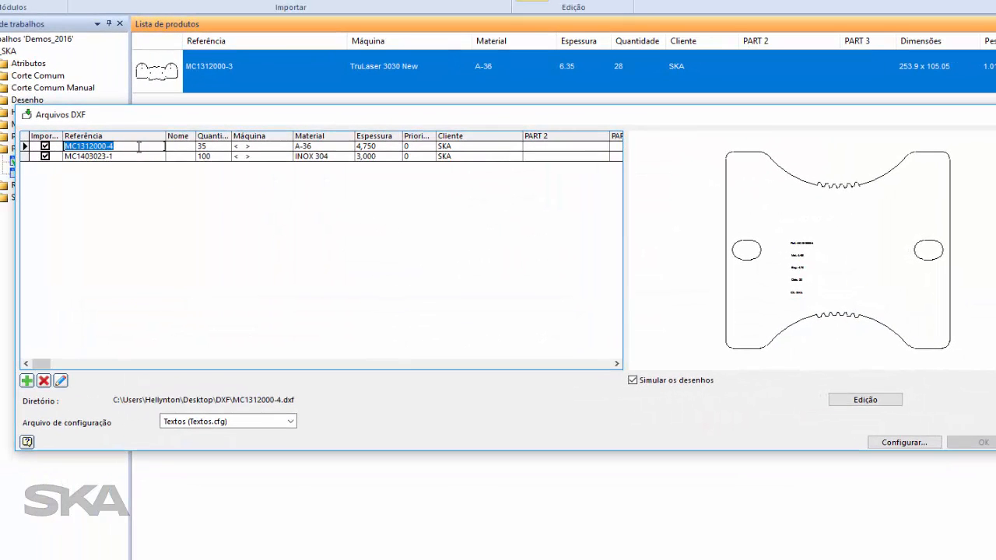
pyautogui.click(210, 148)
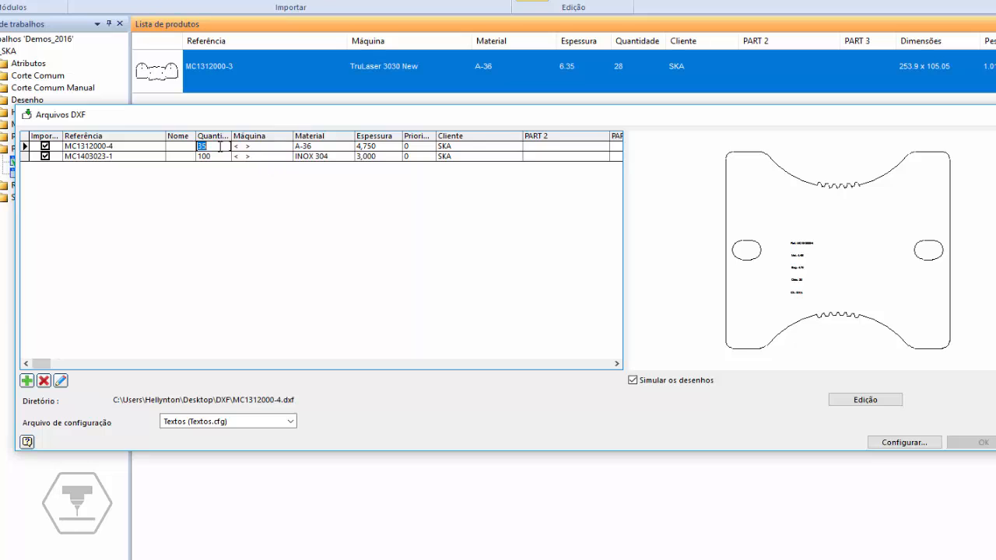
pyautogui.click(262, 148)
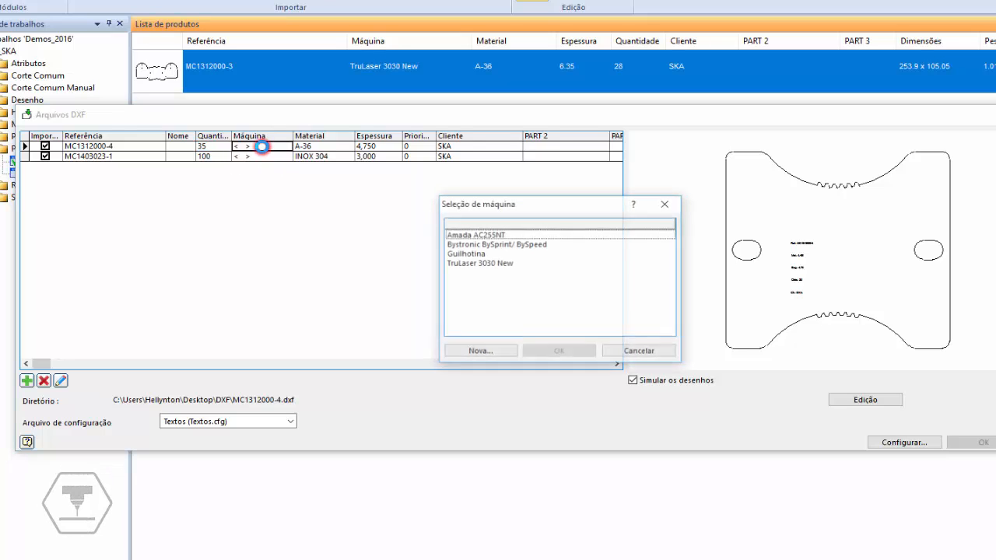
pyautogui.click(479, 264)
pyautogui.click(560, 351)
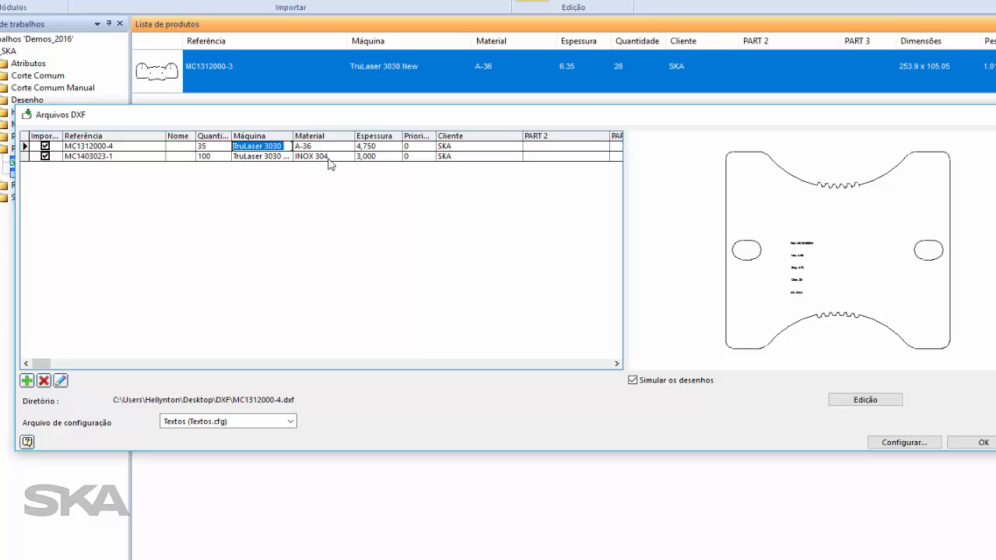
# Check the thickness of both listed parts against the drawing texts and confirm the DXF import
pyautogui.click(380, 147)
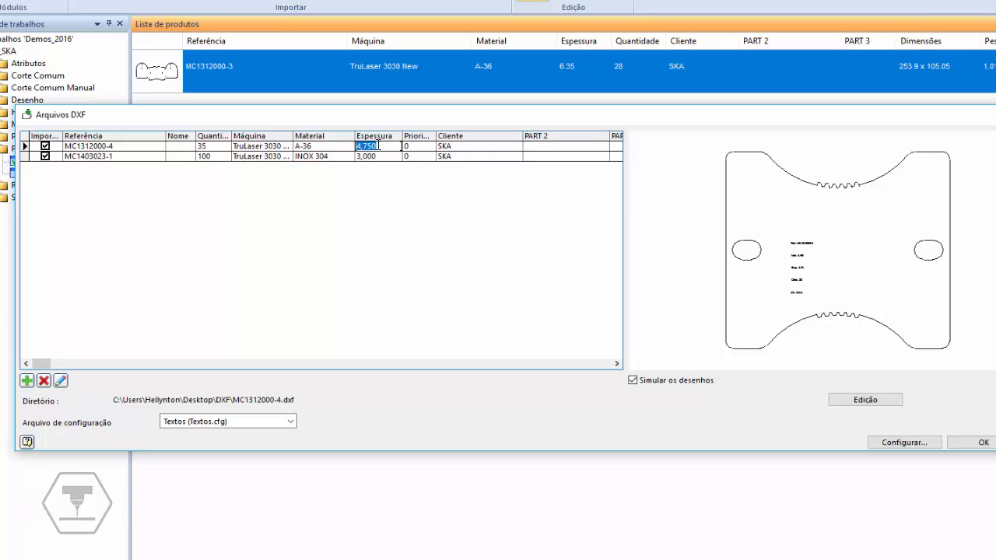
pyautogui.click(380, 156)
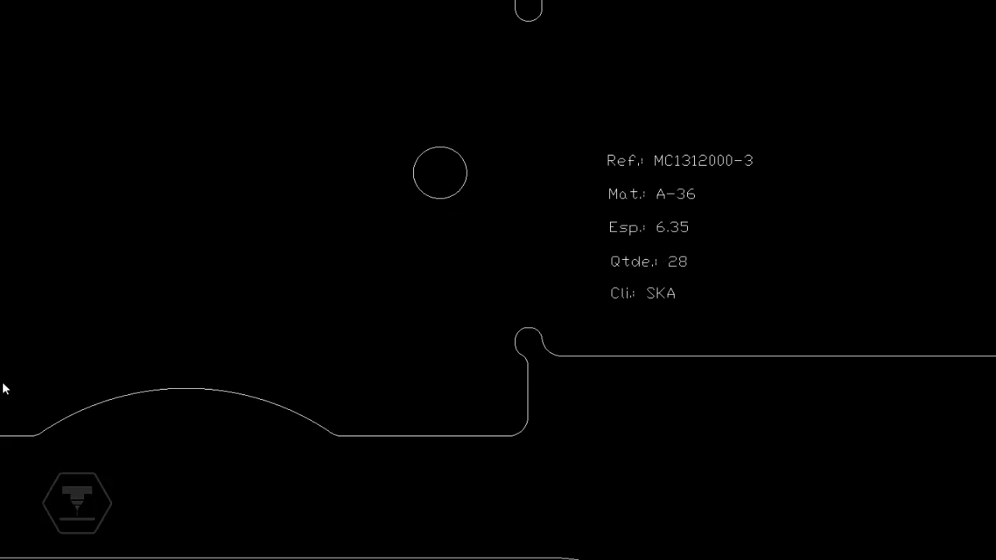
pyautogui.scroll(3, 675, 222)
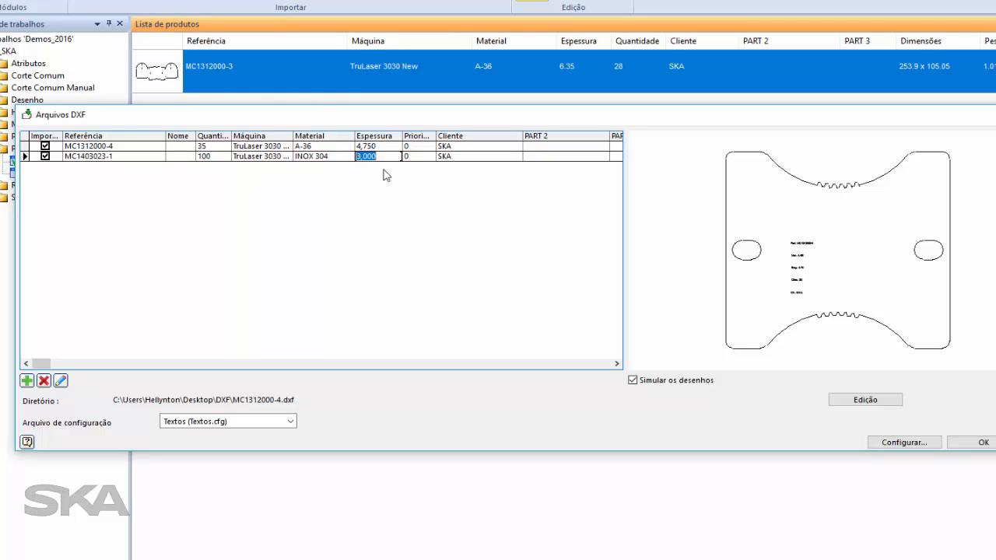
pyautogui.click(972, 442)
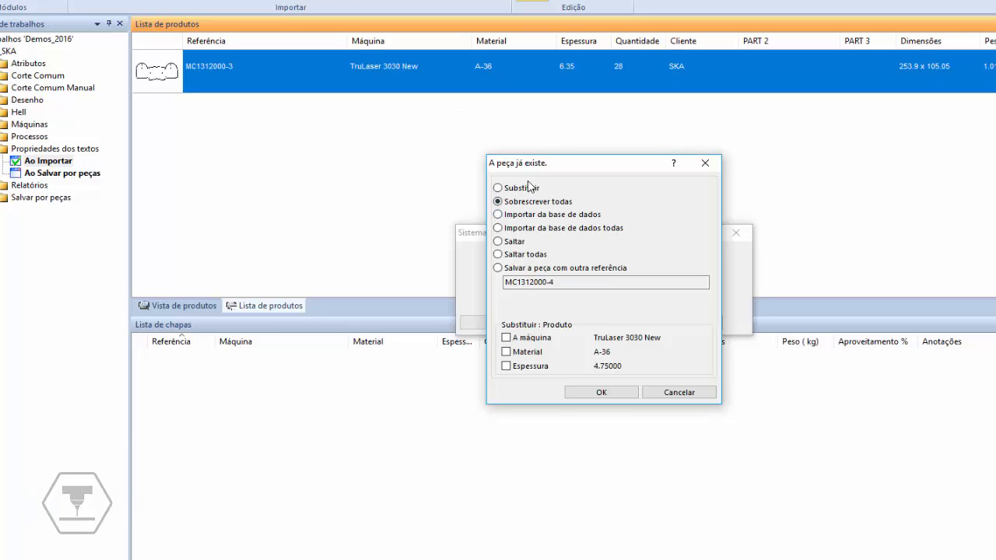
# Overwrite all existing parts with the imported ones and check the material, thickness and quantity of each part in the product list
pyautogui.click(577, 396)
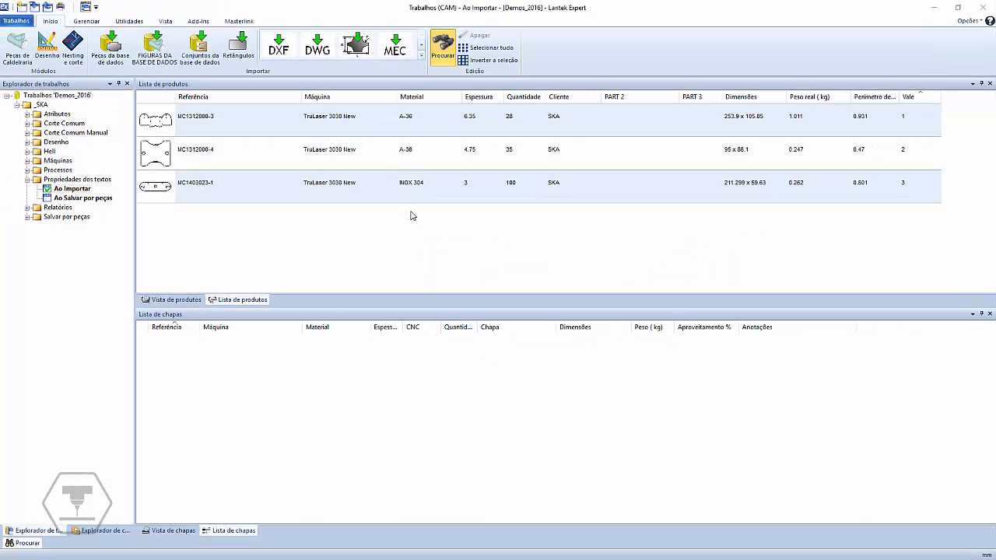
pyautogui.click(471, 189)
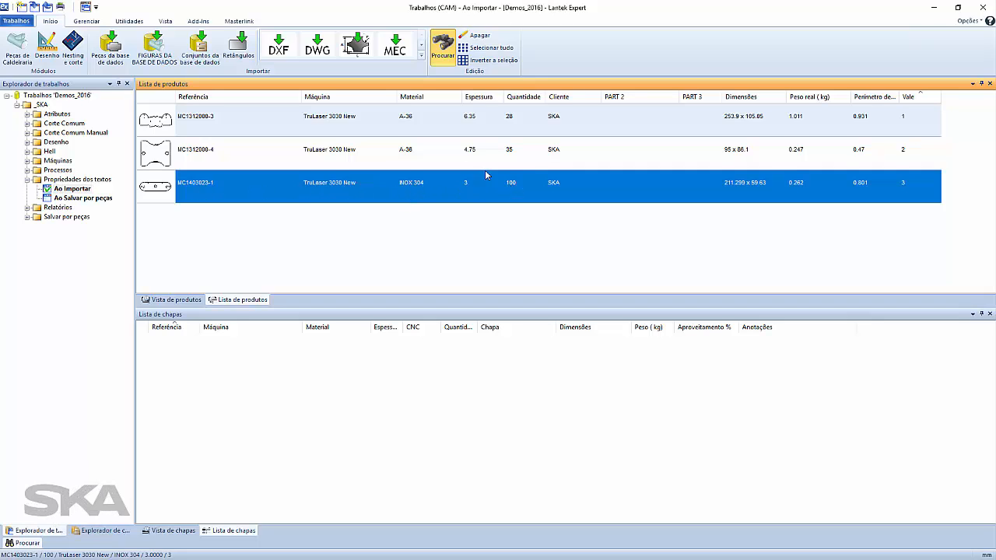
pyautogui.click(422, 154)
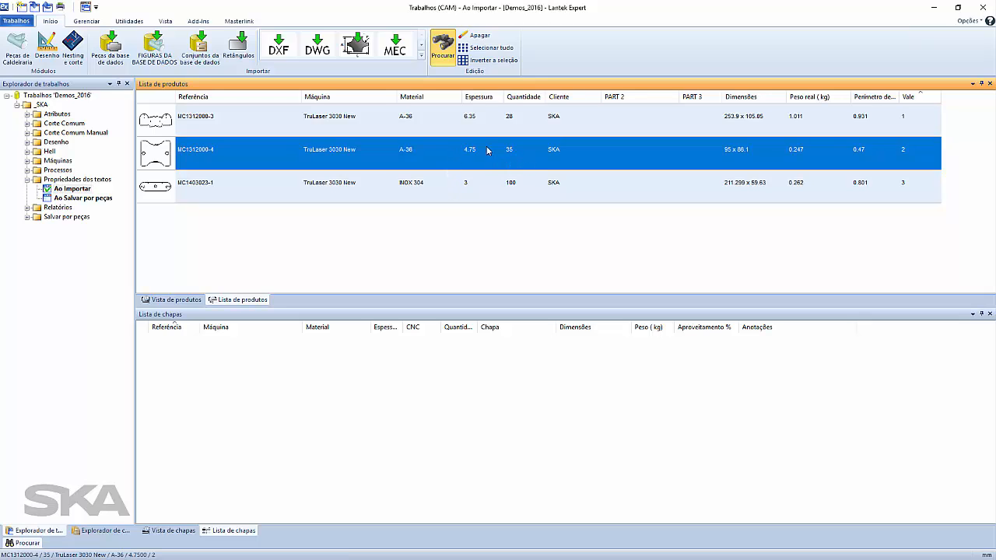
pyautogui.click(407, 128)
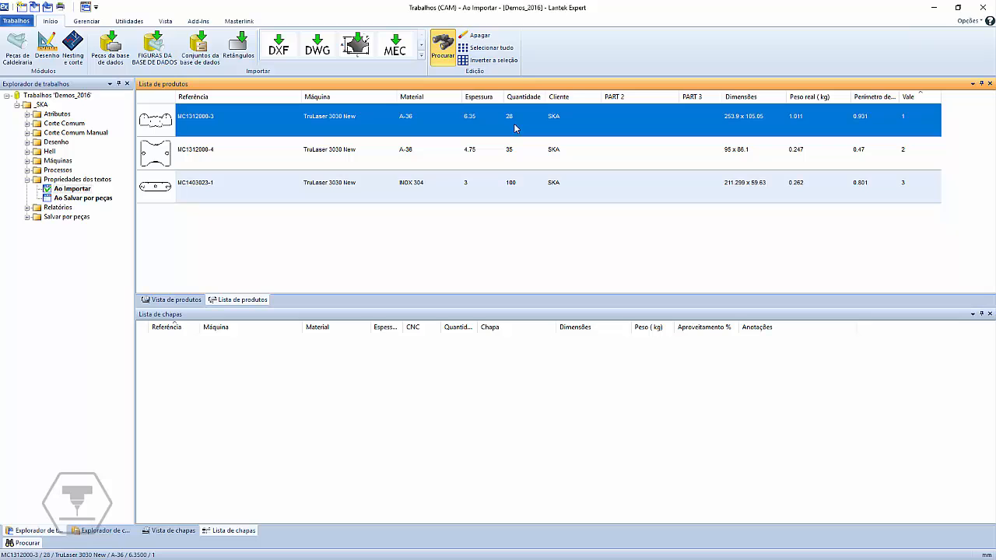
# View the DXF files available for import without loading any, and open the Ao Salvar por peças job
pyautogui.click(278, 46)
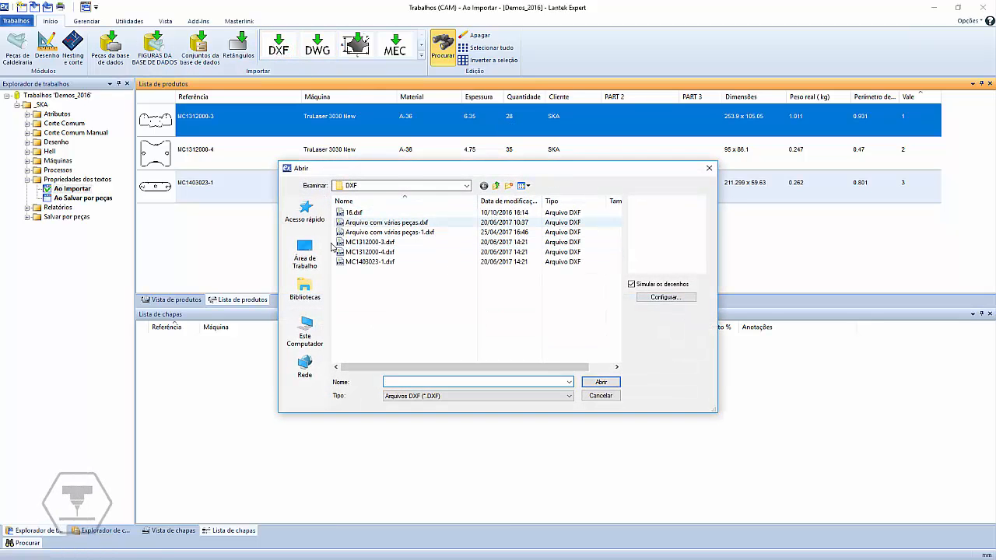
pyautogui.click(606, 395)
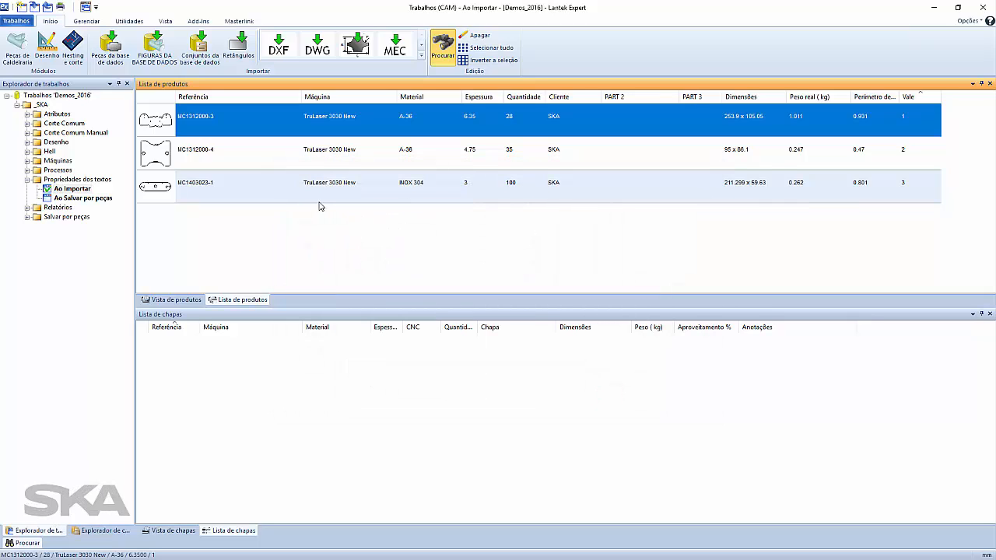
pyautogui.click(85, 199)
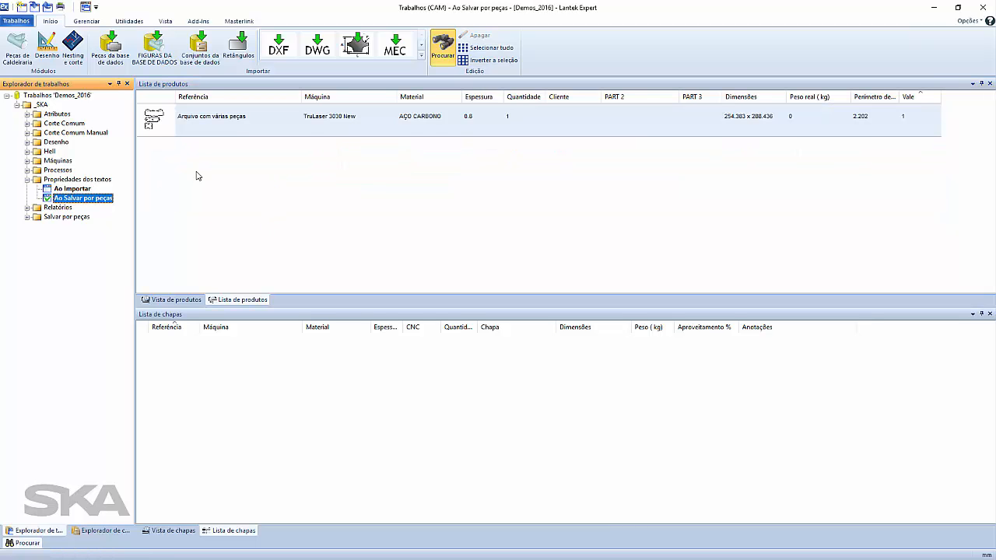
# Preview the Arquivo com várias peças product and examine the part texts in its DXF drawing in eDrawings
pyautogui.moveTo(157, 132)
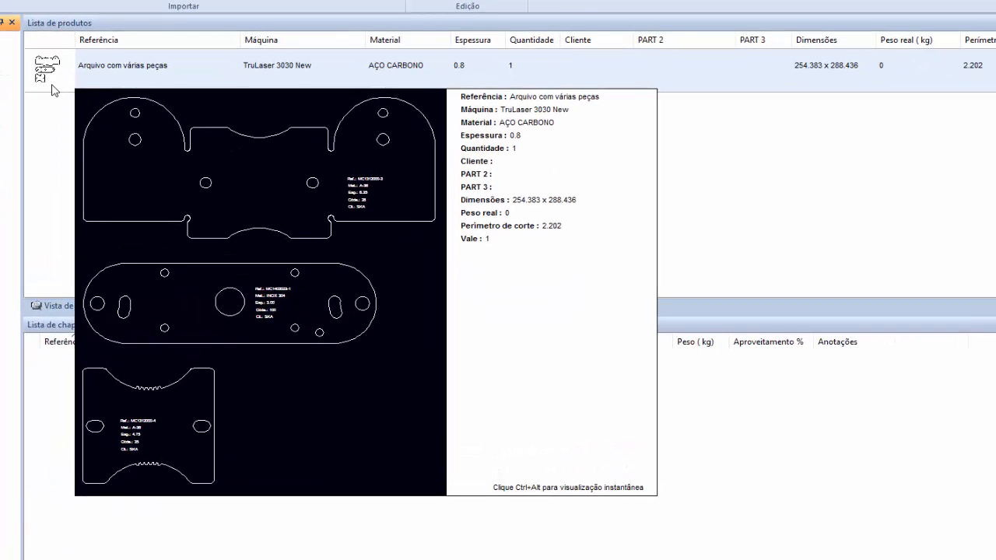
pyautogui.click(90, 75)
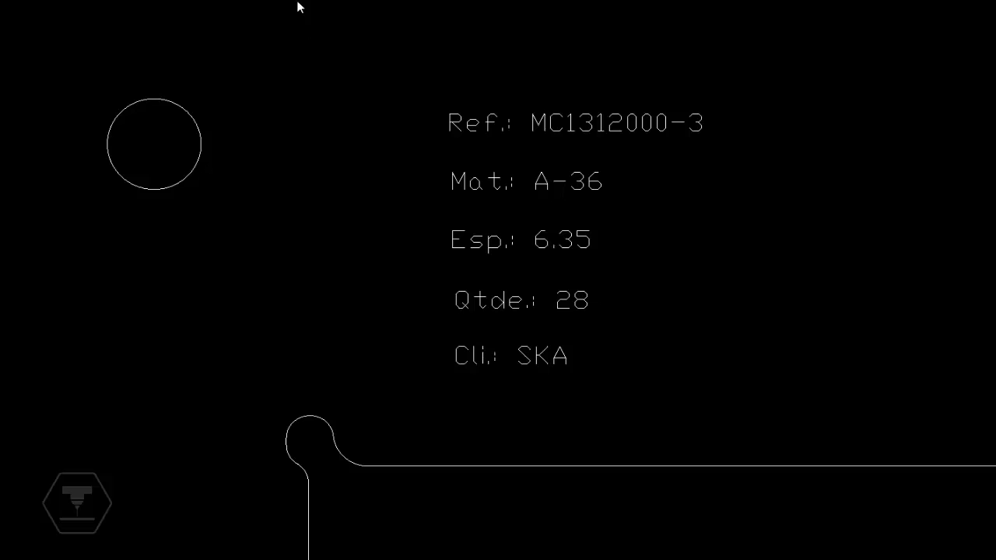
pyautogui.scroll(3, 458, 265)
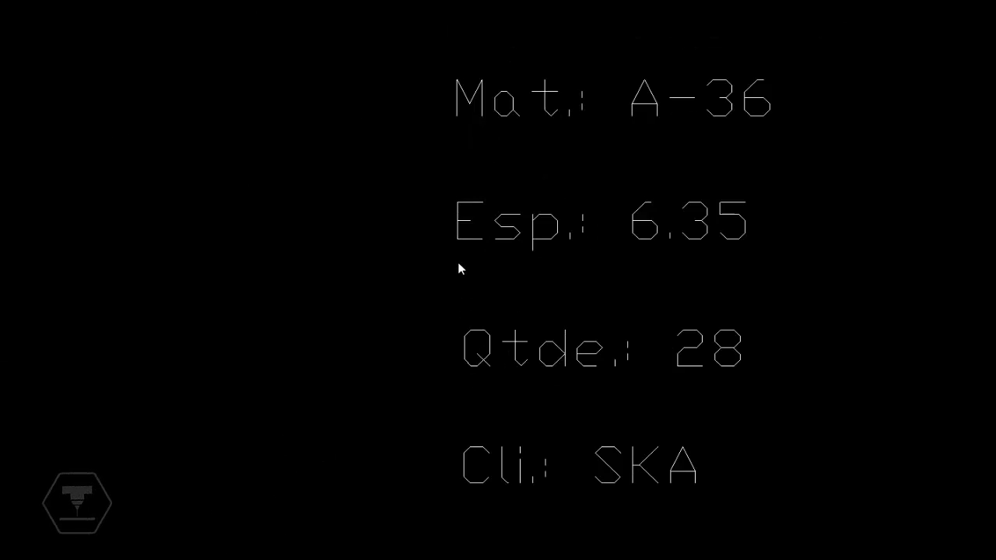
pyautogui.scroll(-3, 459, 268)
pyautogui.scroll(-5, 459, 262)
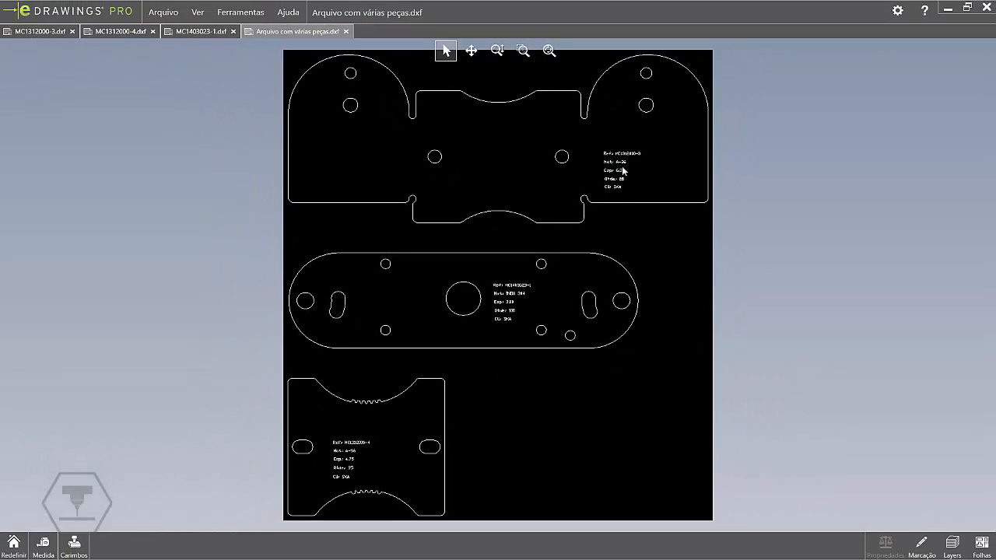
pyautogui.scroll(3, 619, 171)
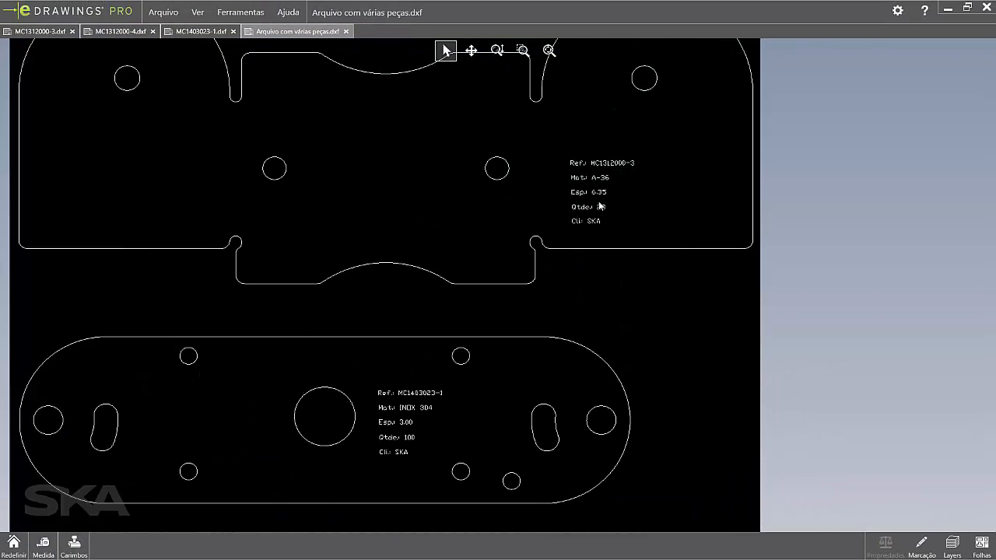
pyautogui.scroll(2, 599, 206)
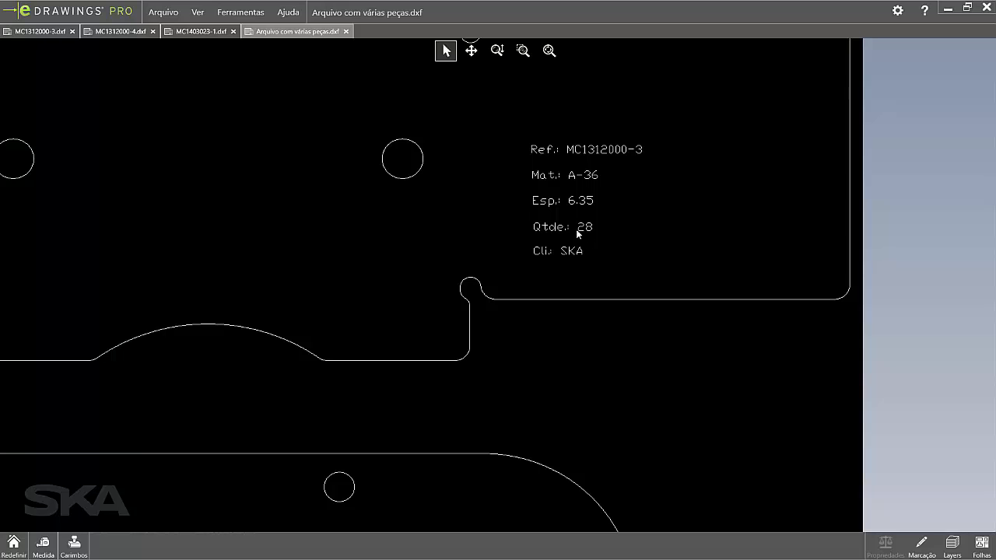
# Return to Lantek Expert and examine the texts inside the MC1312000-3 contour of the multi-part drawing
pyautogui.click(949, 11)
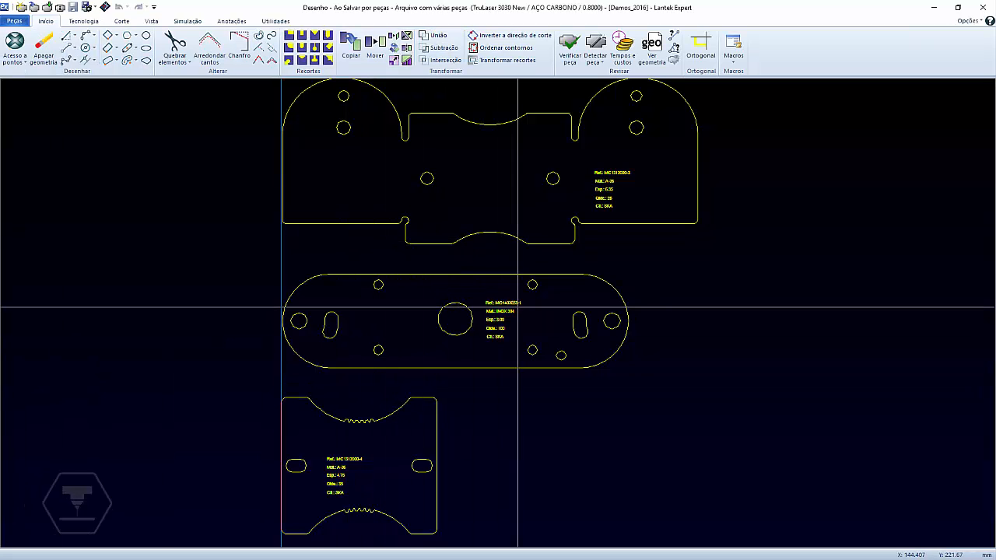
pyautogui.scroll(-3, 544, 285)
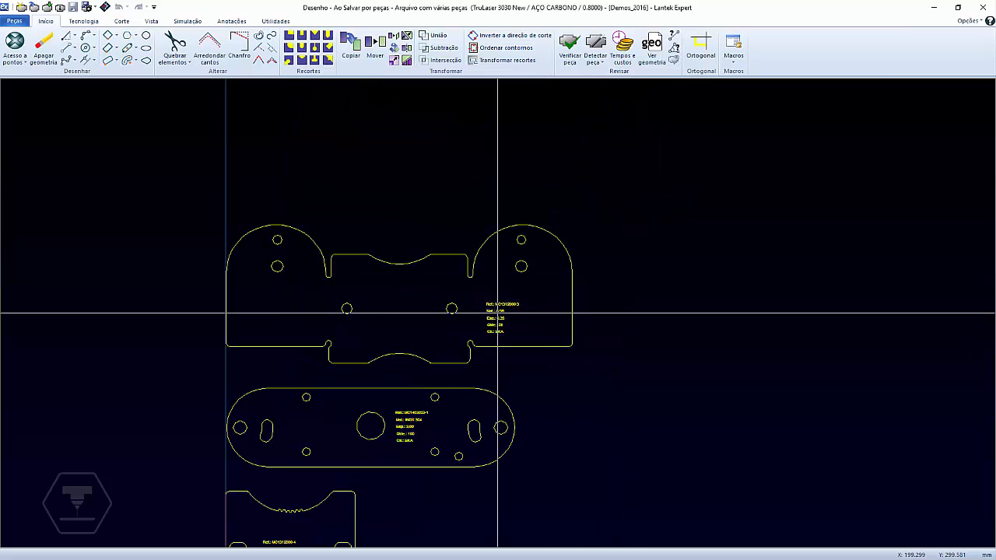
pyautogui.scroll(5, 497, 315)
pyautogui.scroll(2, 497, 314)
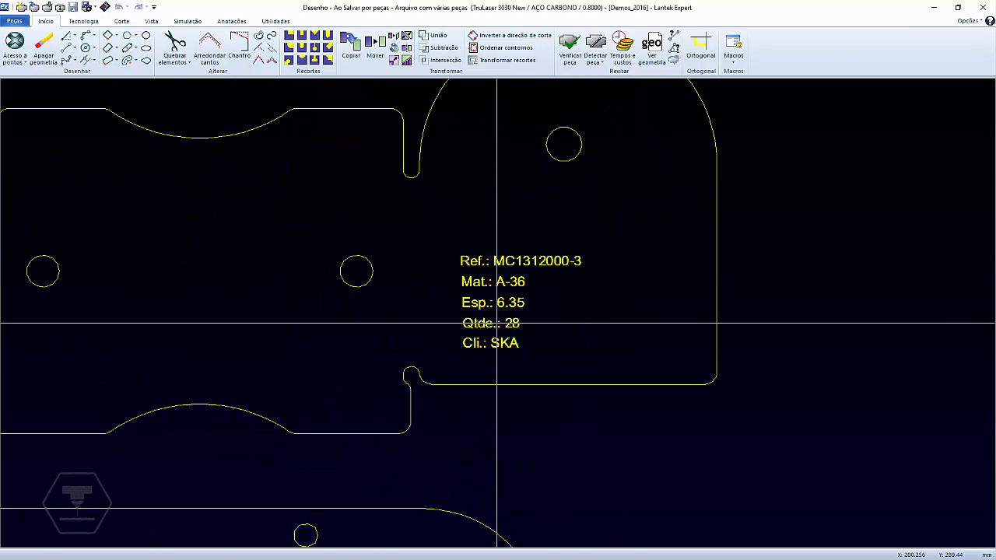
pyautogui.scroll(-4, 554, 366)
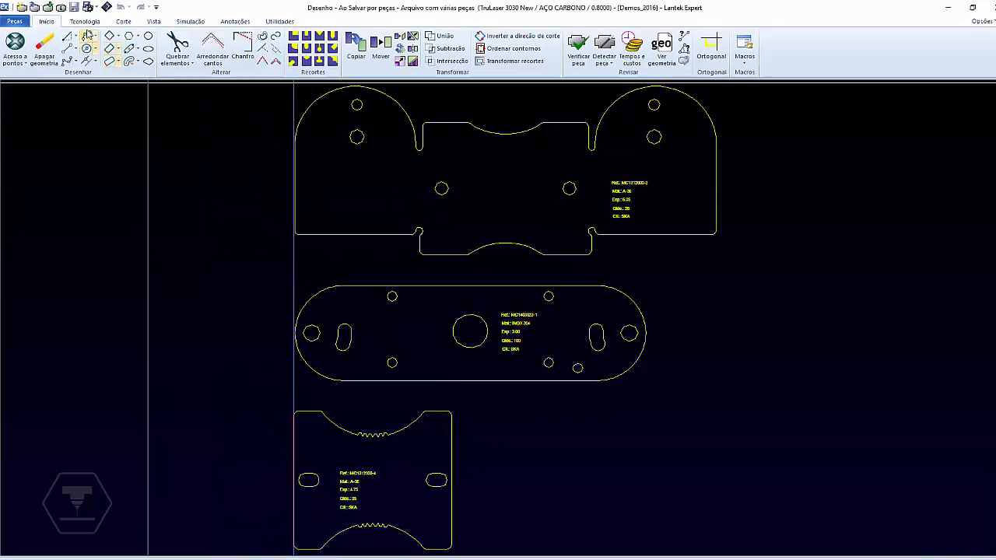
# Start the semi-automatic save by parts and review the text labels defined for Quantidade, Material, Espessura, Referência and Cliente
pyautogui.click(94, 7)
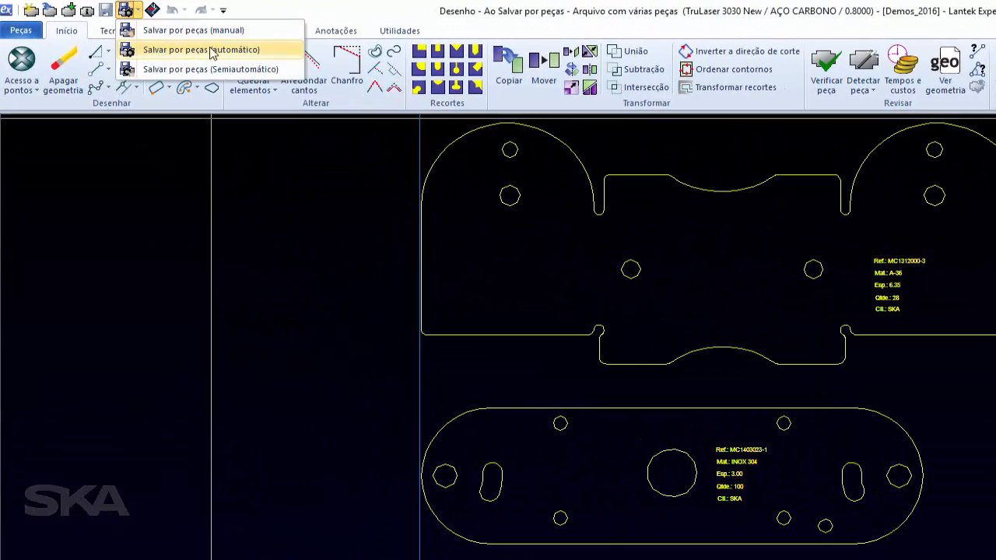
pyautogui.click(282, 73)
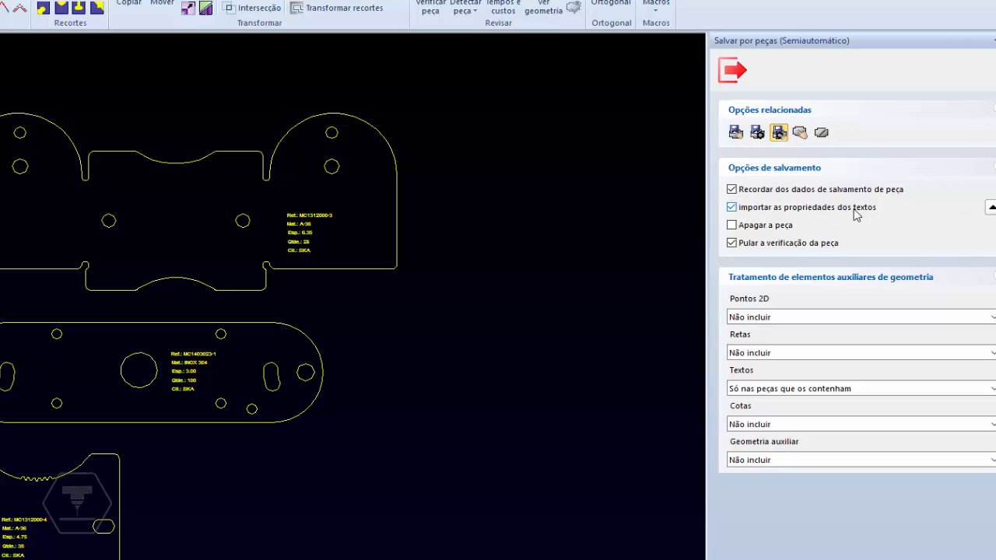
pyautogui.click(991, 208)
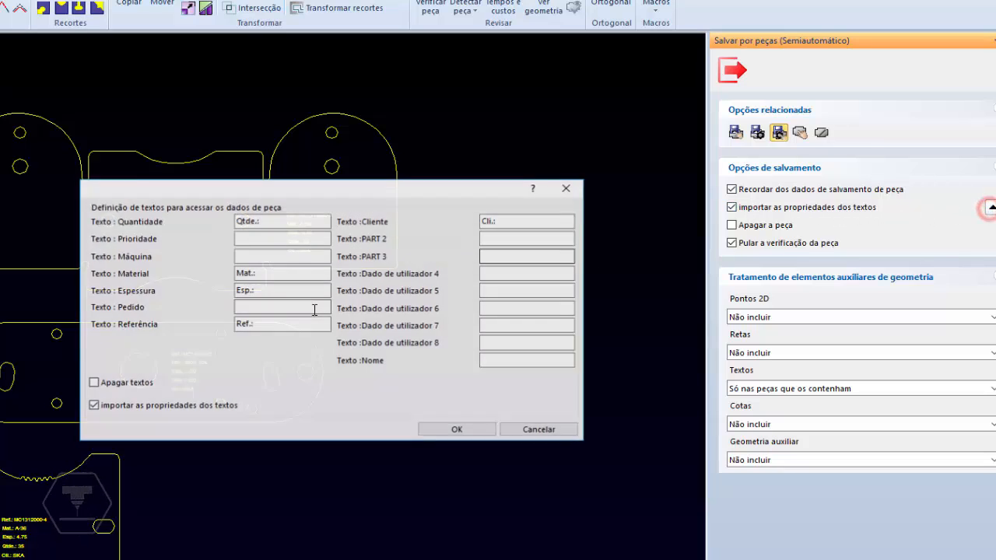
pyautogui.doubleClick(281, 221)
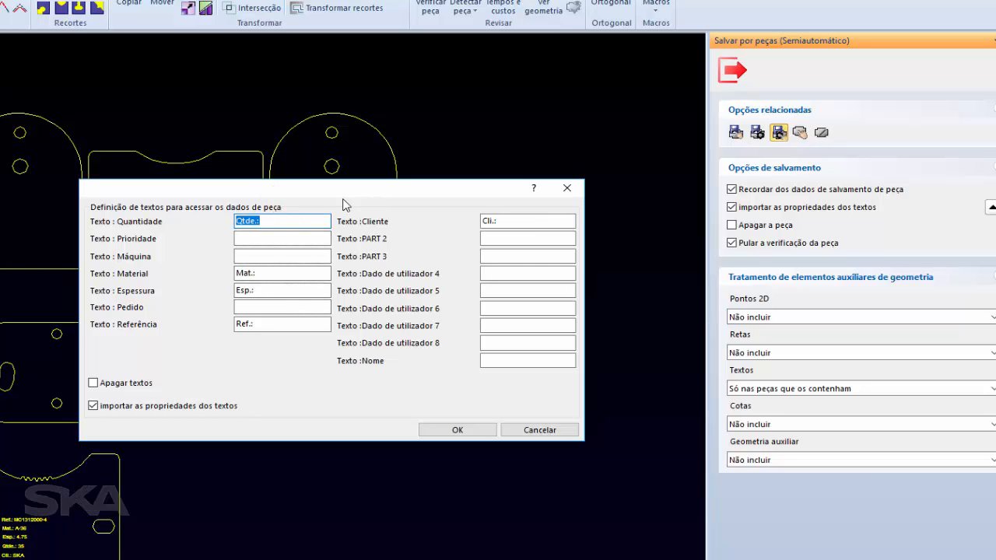
pyautogui.moveTo(318, 200); pyautogui.dragTo(299, 284)
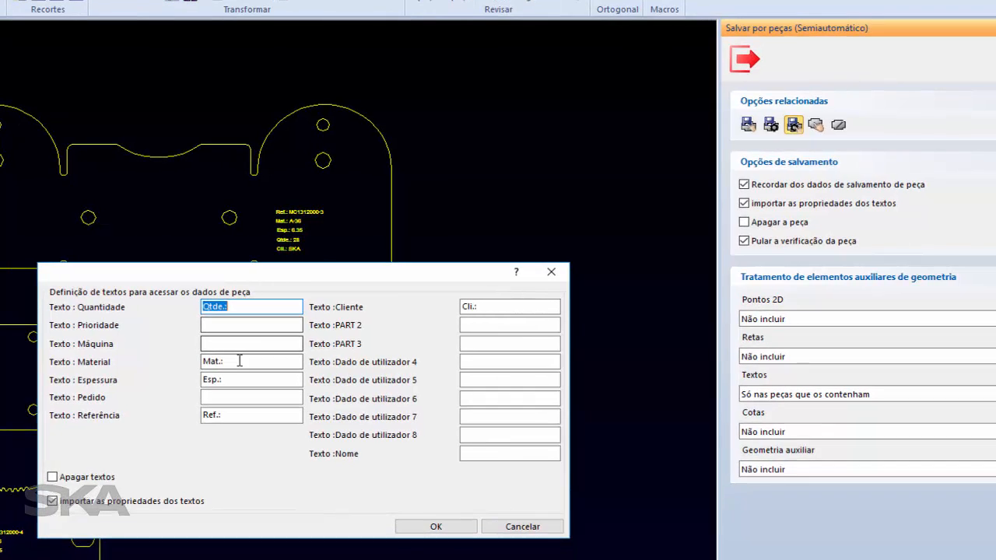
pyautogui.doubleClick(247, 359)
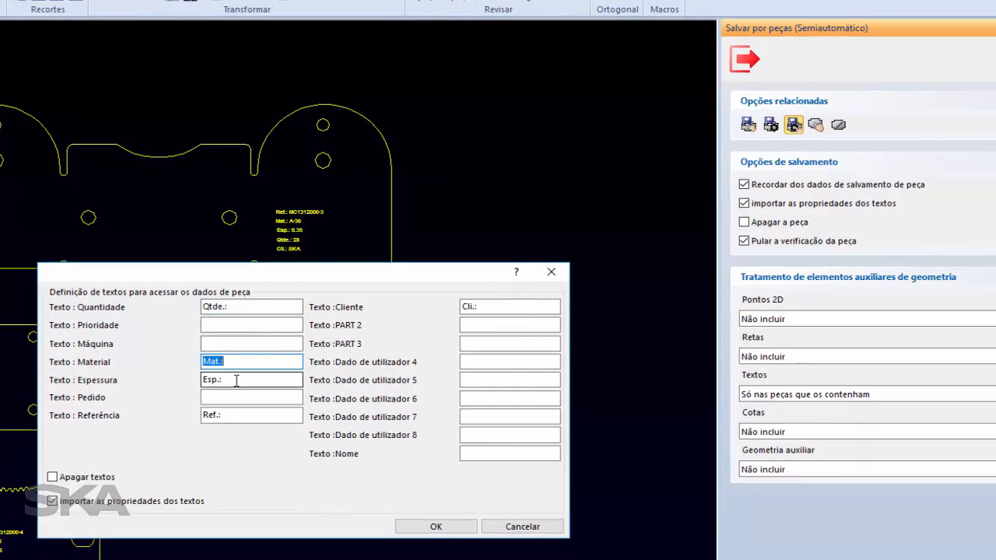
pyautogui.doubleClick(236, 380)
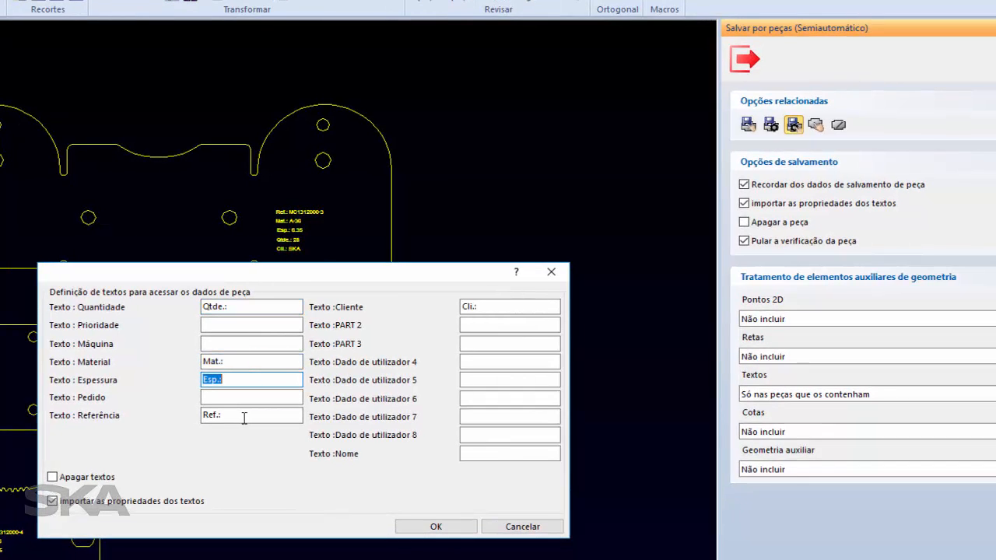
pyautogui.doubleClick(244, 416)
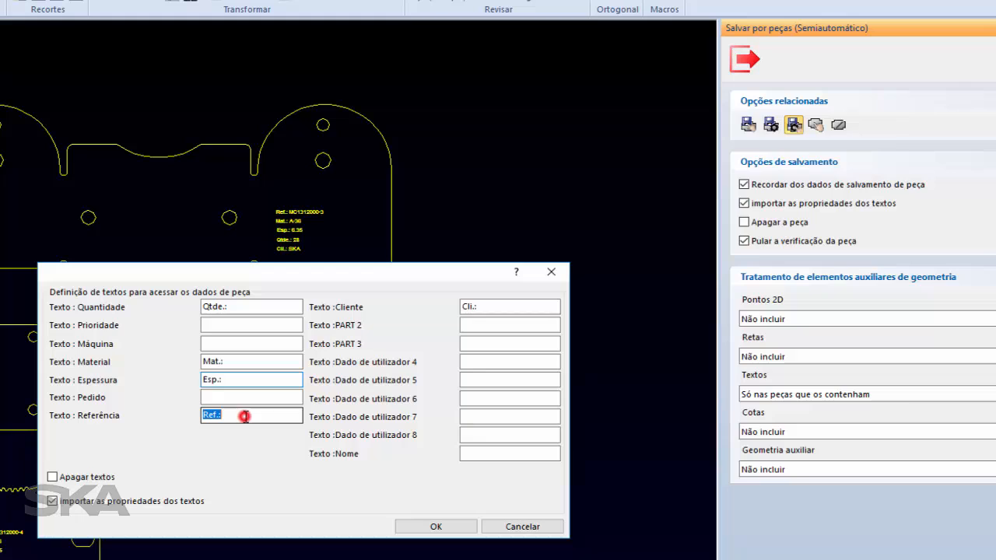
pyautogui.doubleClick(492, 306)
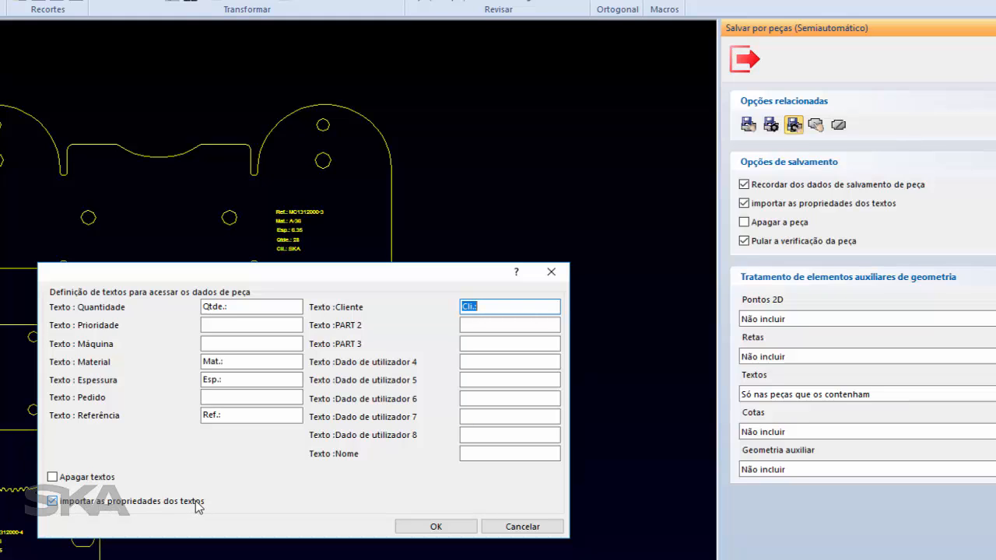
# Check the empty text definitions for Máquina, Pedido, PART 2, PART 3 and the additional user data
pyautogui.click(219, 345)
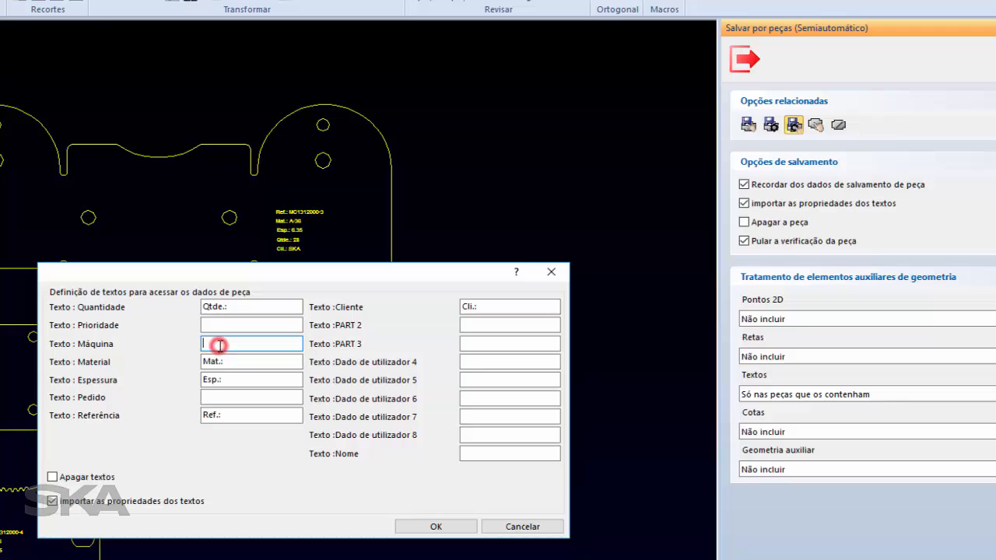
pyautogui.click(227, 397)
pyautogui.click(472, 325)
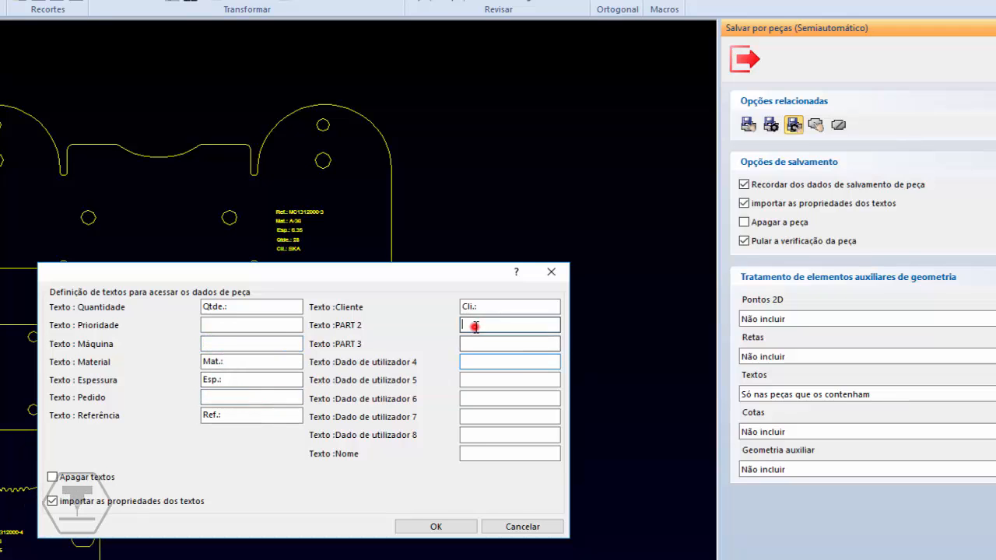
pyautogui.click(470, 344)
pyautogui.click(470, 362)
pyautogui.click(469, 381)
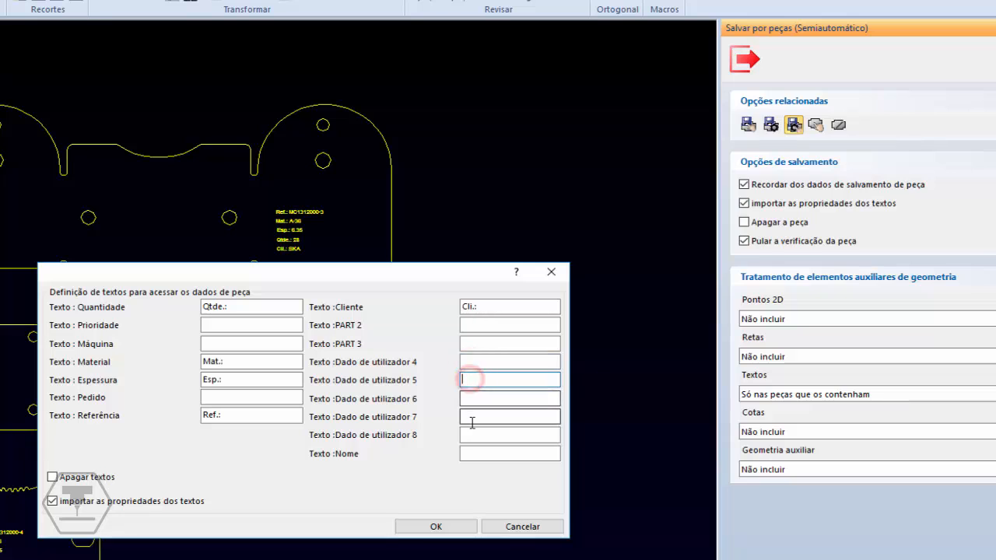
# Recheck the Qtde.:, Mat.:, Esp.:, Ref.: and Cli.: labels and confirm the text definitions
pyautogui.click(258, 306)
pyautogui.click(233, 360)
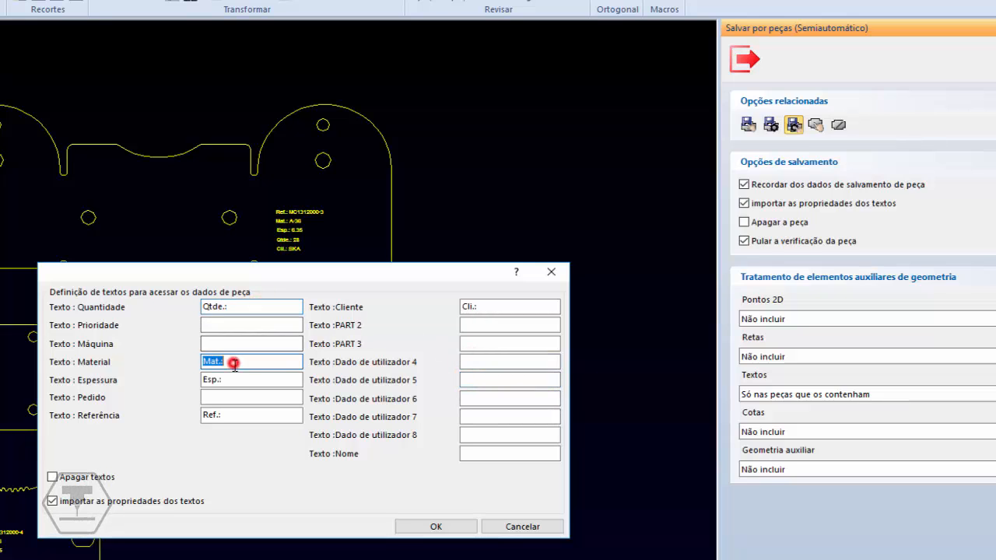
pyautogui.click(234, 381)
pyautogui.click(247, 415)
pyautogui.click(507, 306)
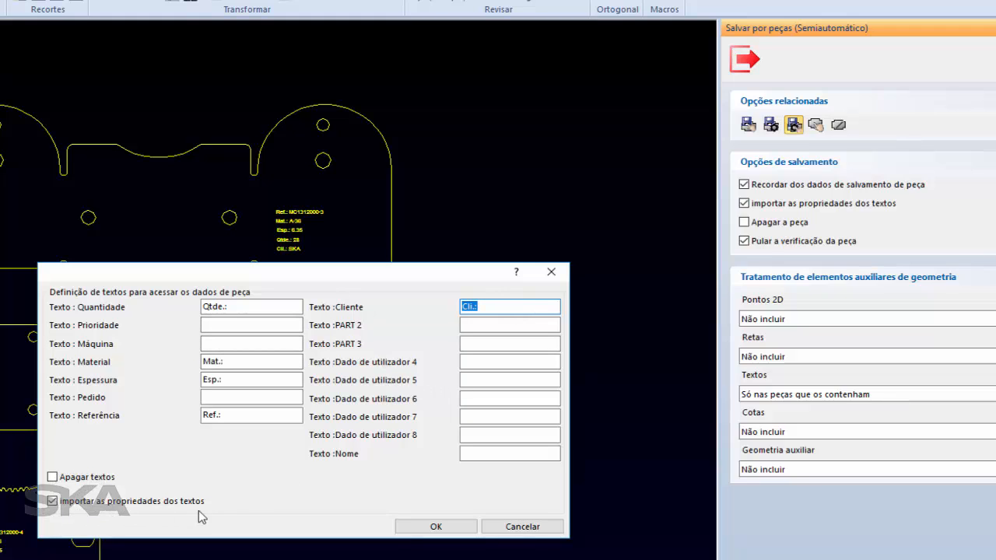
pyautogui.click(410, 526)
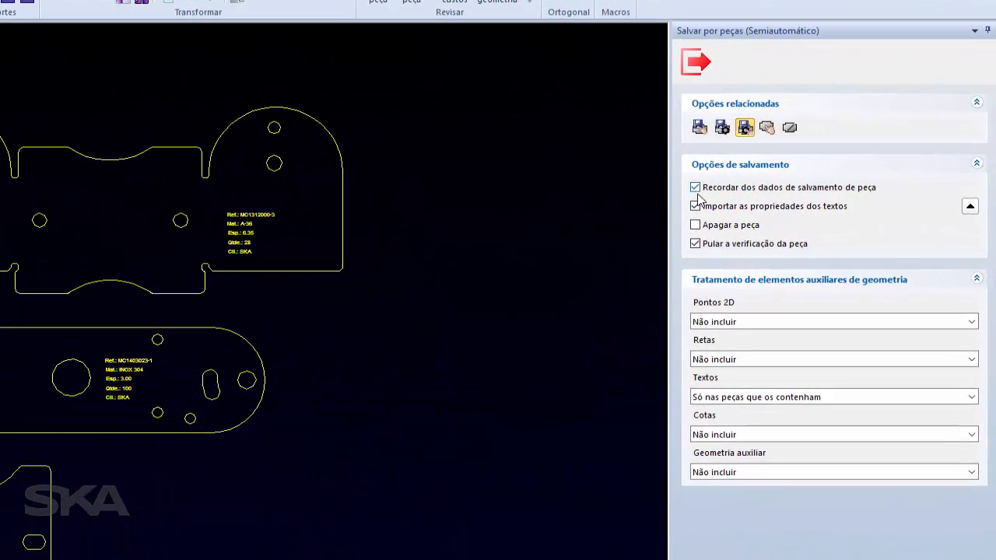
# Turn off Recordar dos dados de salvamento de peça and set the Textos handling to Só nas peças que os contenham
pyautogui.click(695, 187)
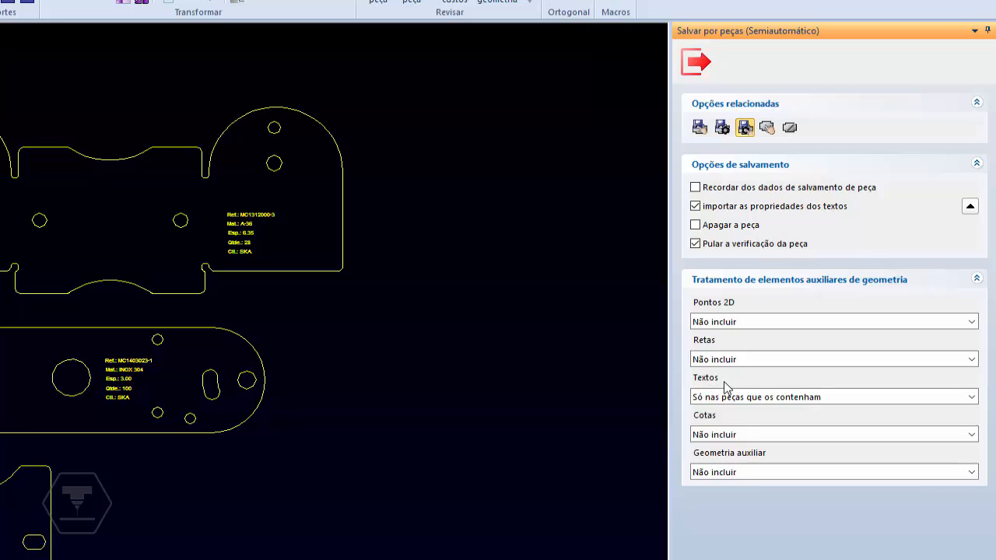
pyautogui.click(971, 396)
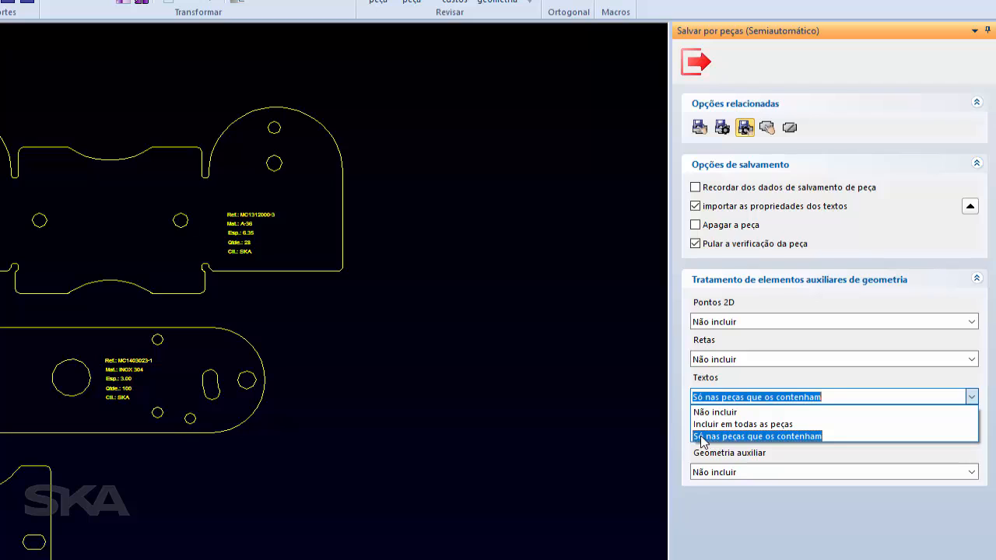
pyautogui.click(803, 437)
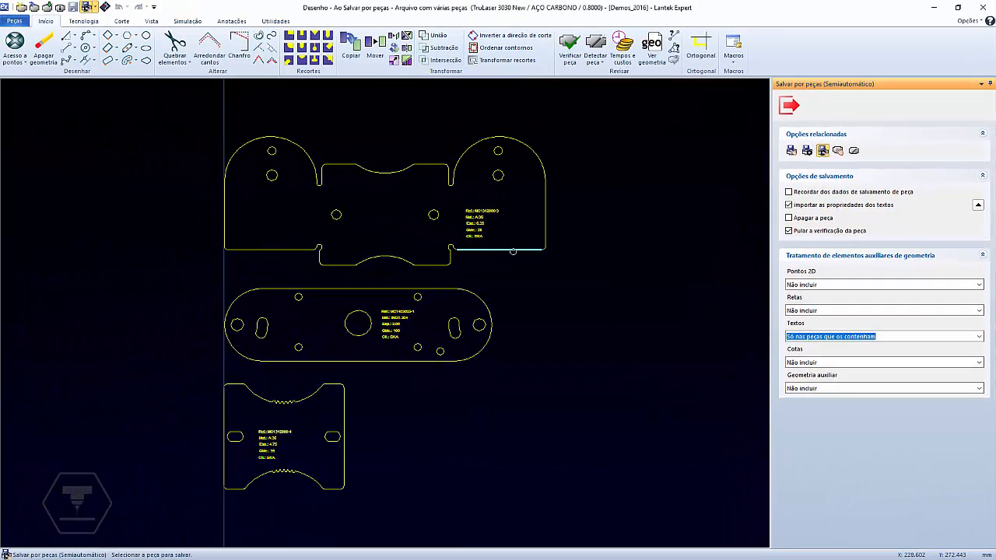
# Save the part labelled MC1312000-3, checking its thickness, quantity and client and overwriting the existing element
pyautogui.click(513, 252)
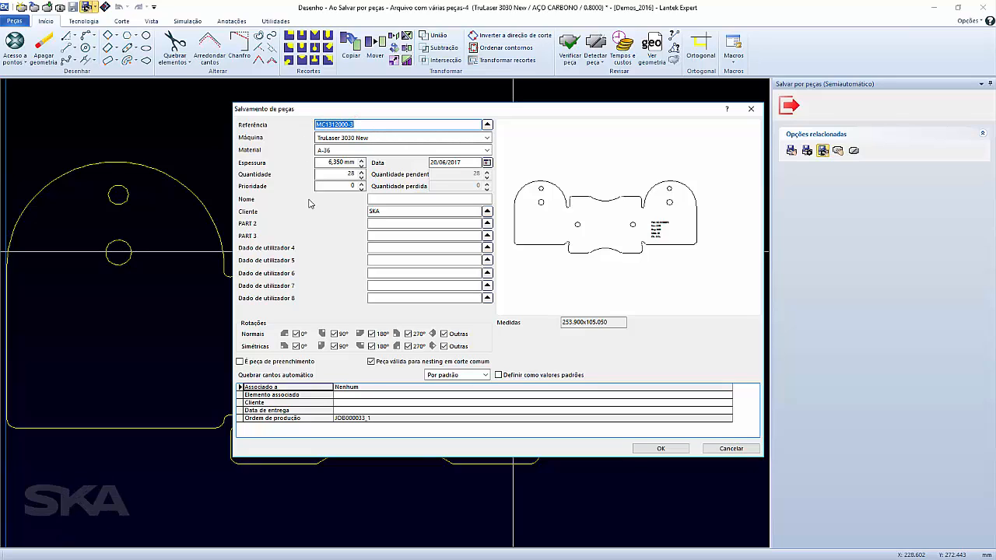
pyautogui.click(327, 162)
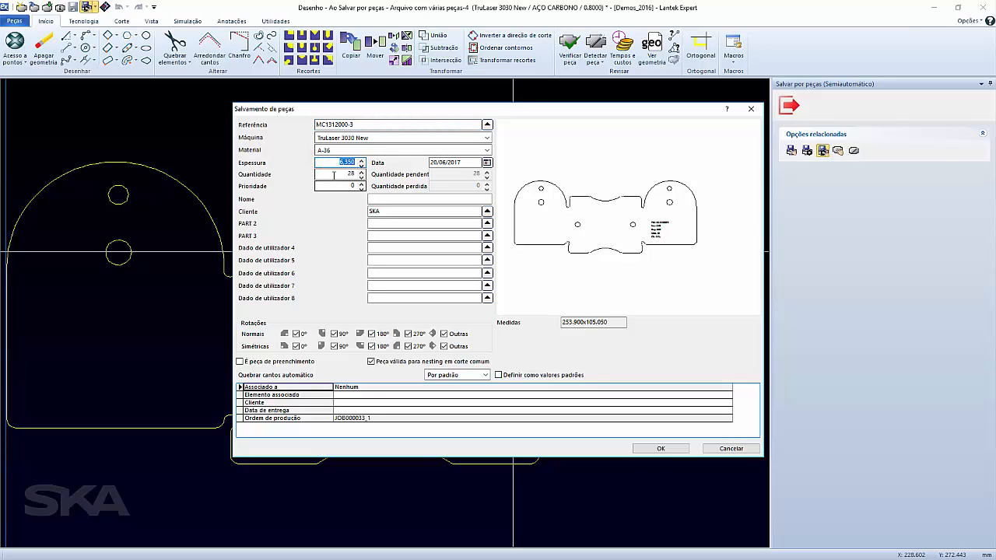
pyautogui.click(336, 175)
pyautogui.click(395, 211)
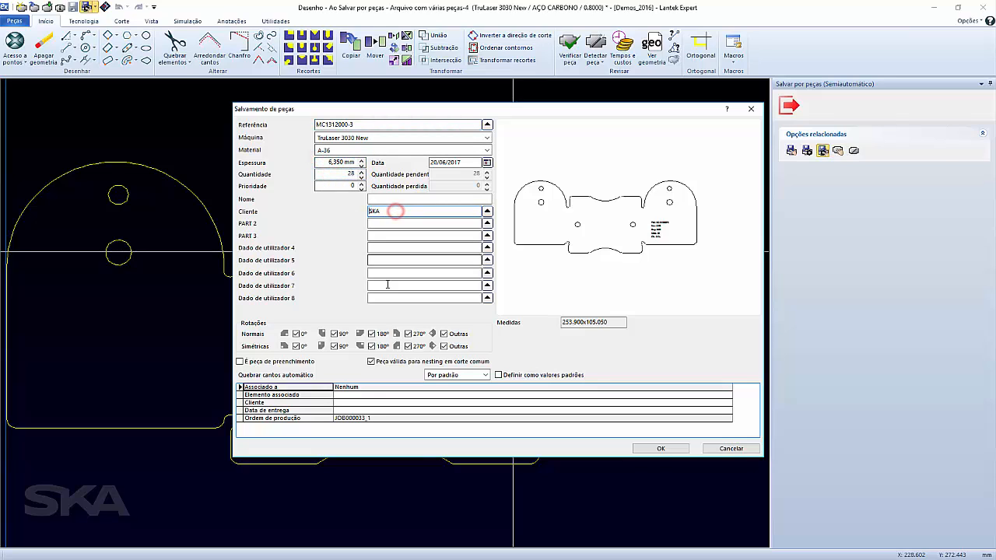
pyautogui.click(658, 449)
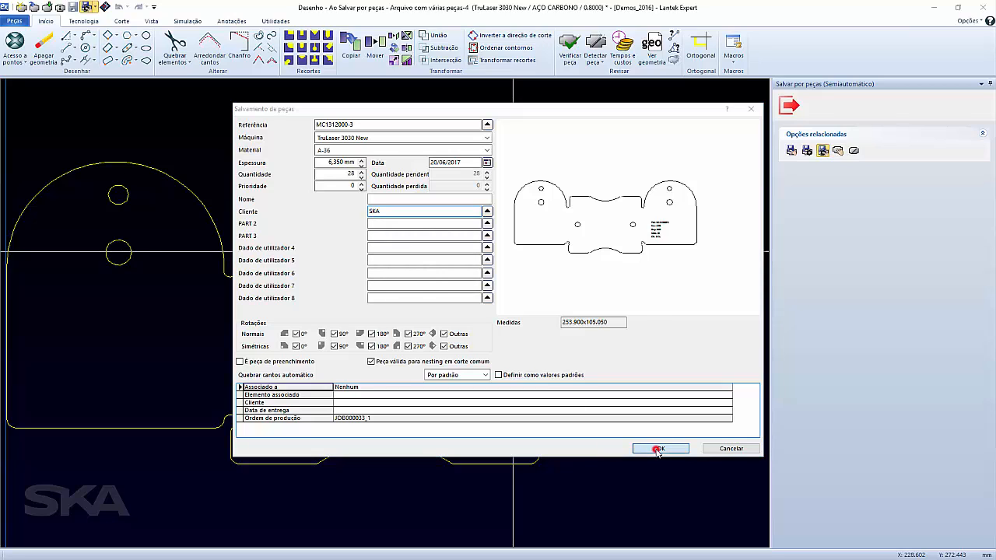
pyautogui.click(468, 327)
pyautogui.click(440, 298)
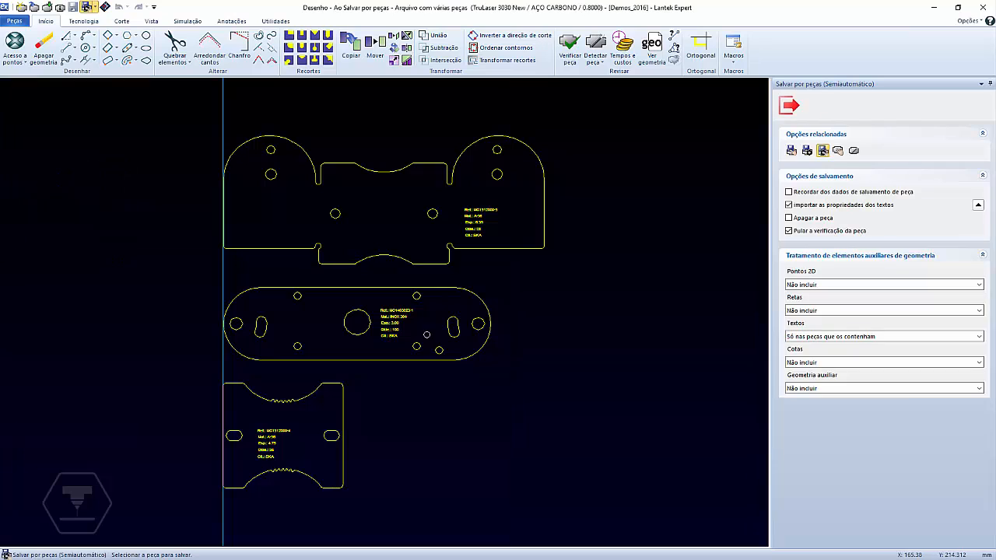
# Save the slotted part labelled MC1403023-1, checking its thickness and quantity and overwriting the existing element
pyautogui.click(403, 359)
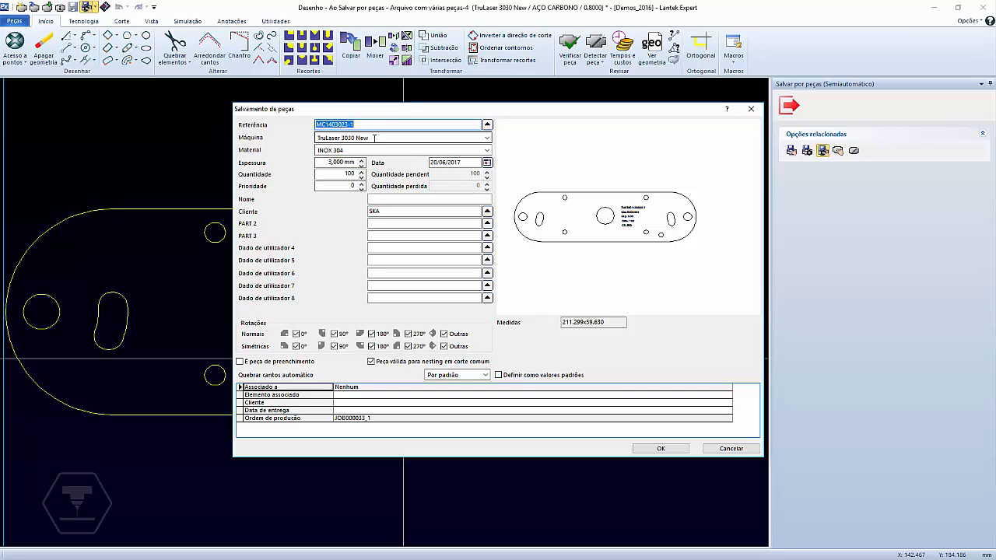
pyautogui.click(327, 162)
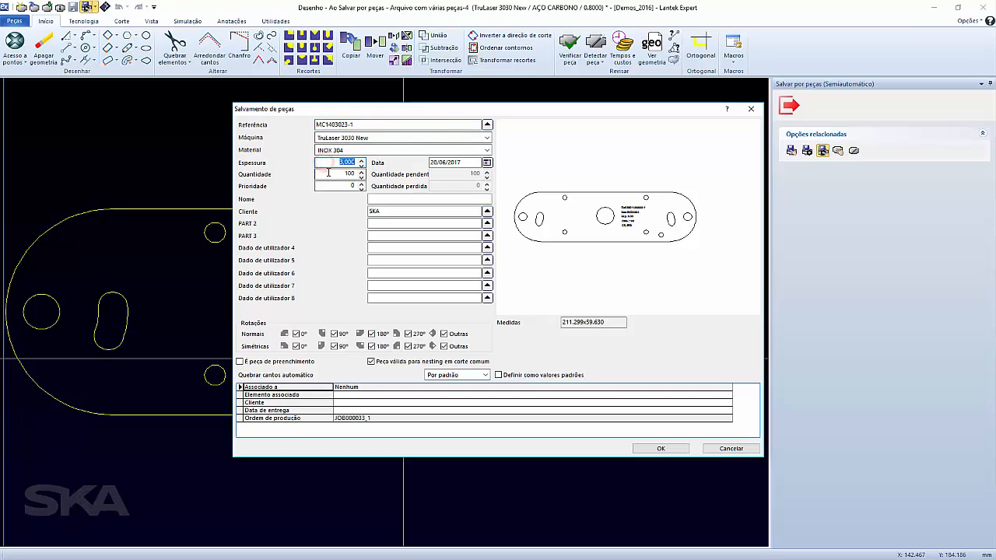
pyautogui.click(327, 174)
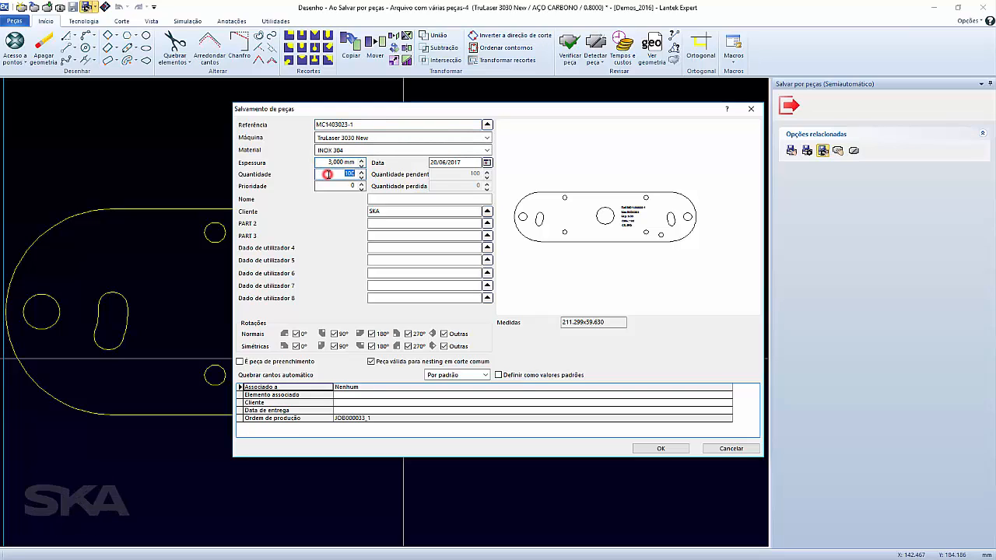
pyautogui.click(659, 449)
pyautogui.click(467, 327)
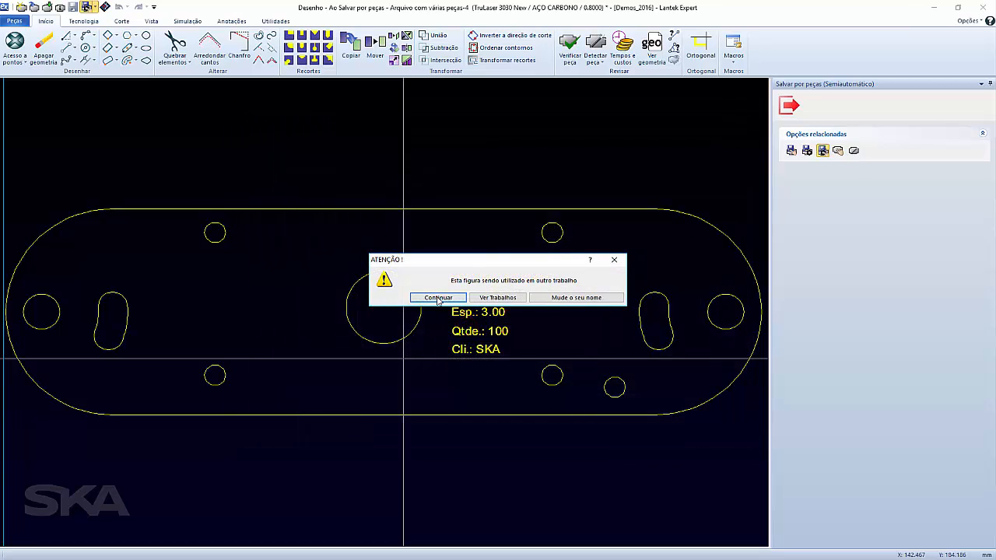
pyautogui.click(438, 299)
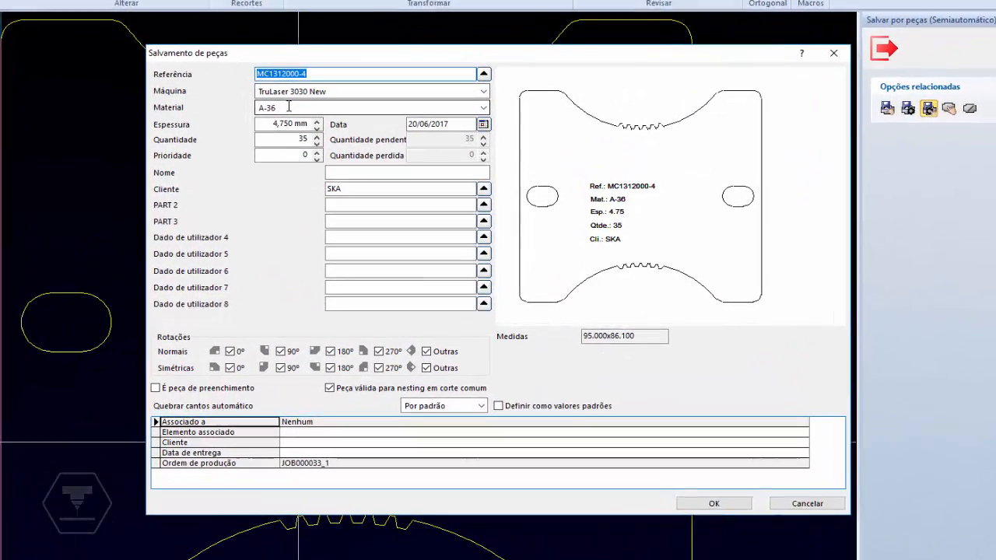
# Save the notched part labelled MC1312000-4, checking its thickness, quantity and client and overwriting the existing element
pyautogui.click(274, 124)
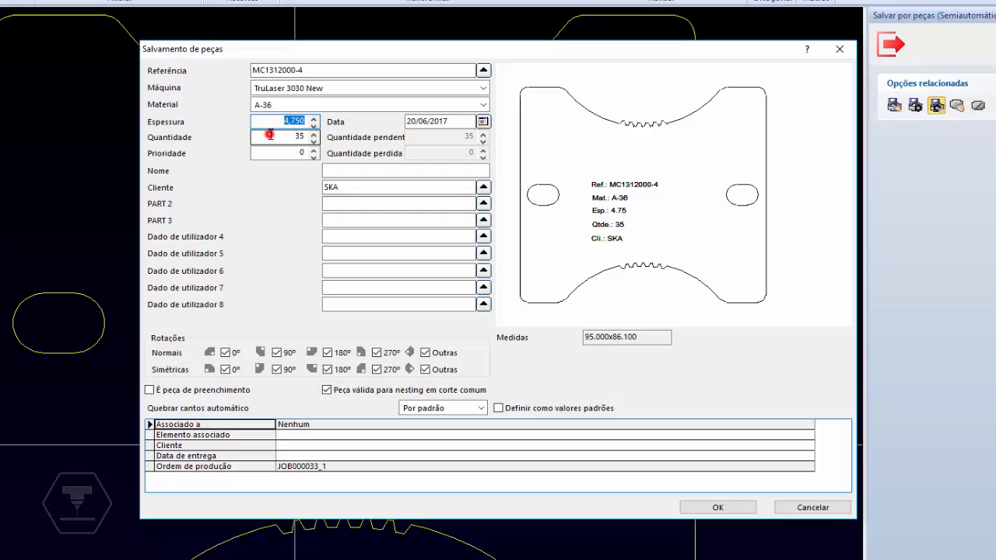
pyautogui.click(269, 135)
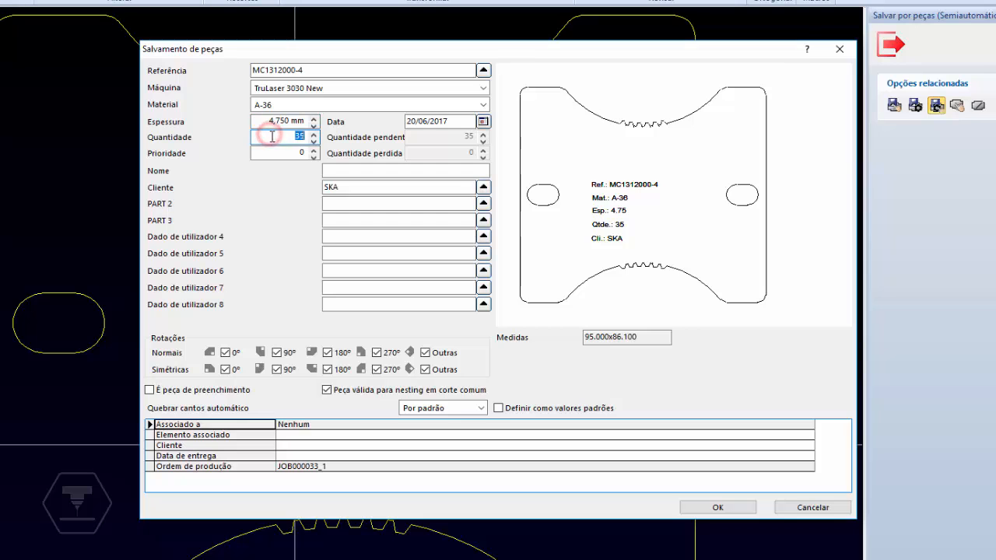
pyautogui.click(355, 188)
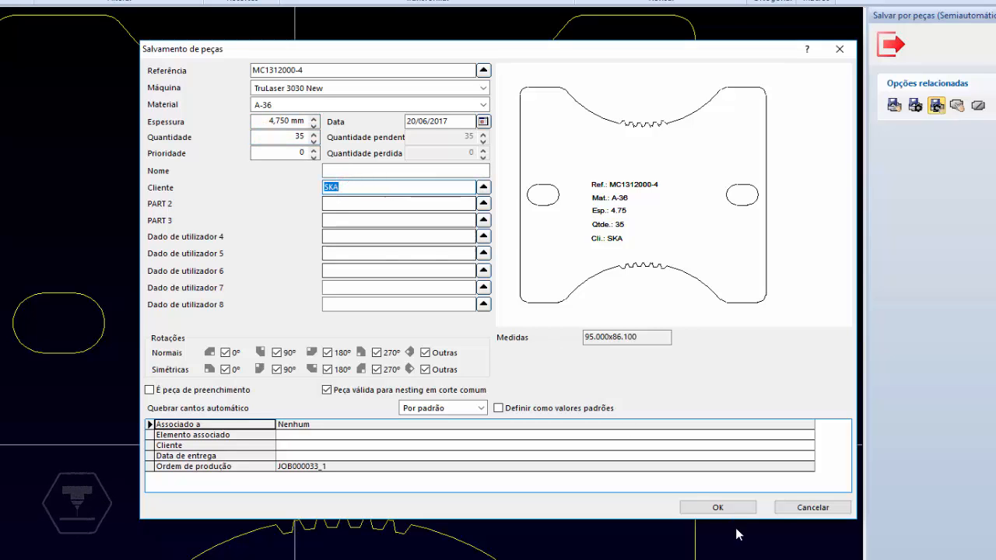
pyautogui.click(717, 507)
pyautogui.click(461, 344)
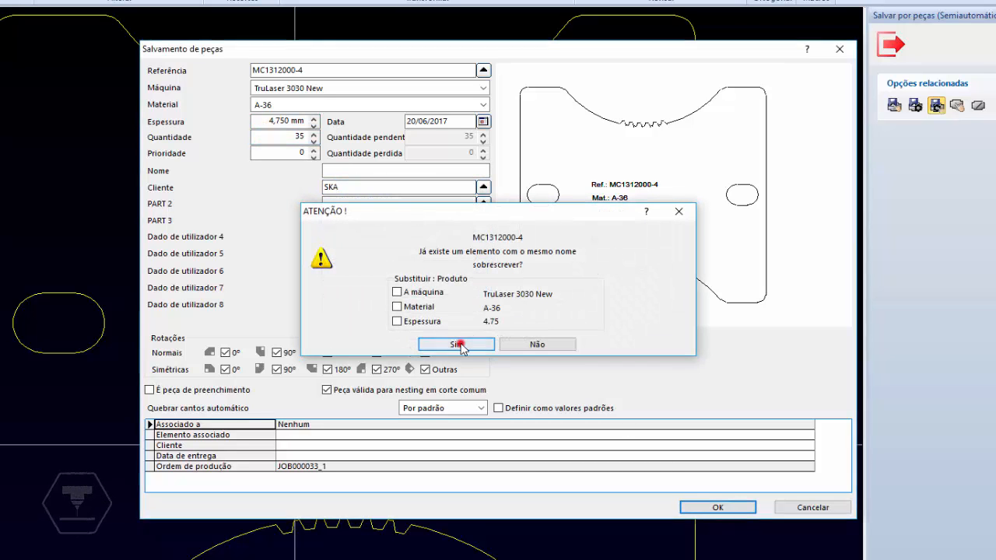
pyautogui.click(437, 302)
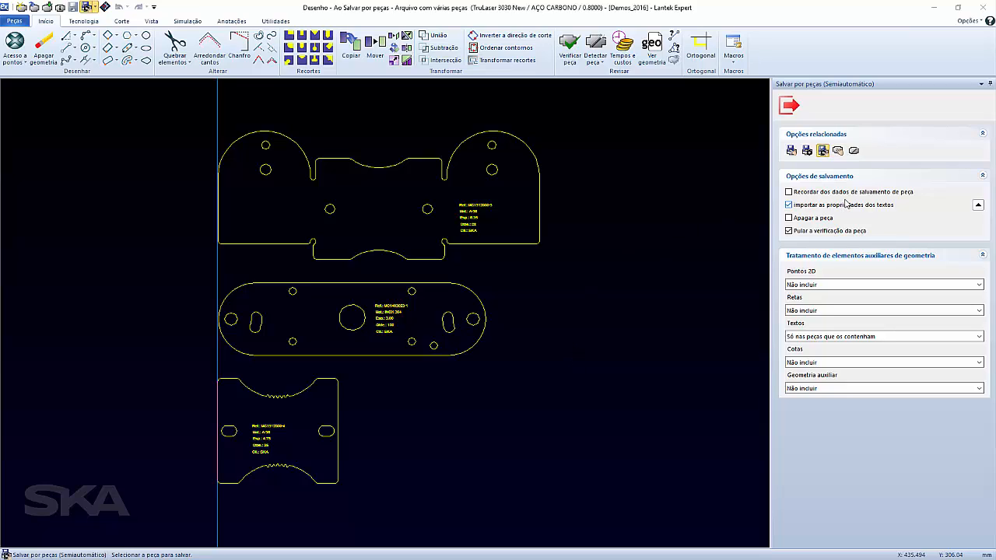
# Close the drawing and check the reference and material of the three saved parts in the product list
pyautogui.click(982, 7)
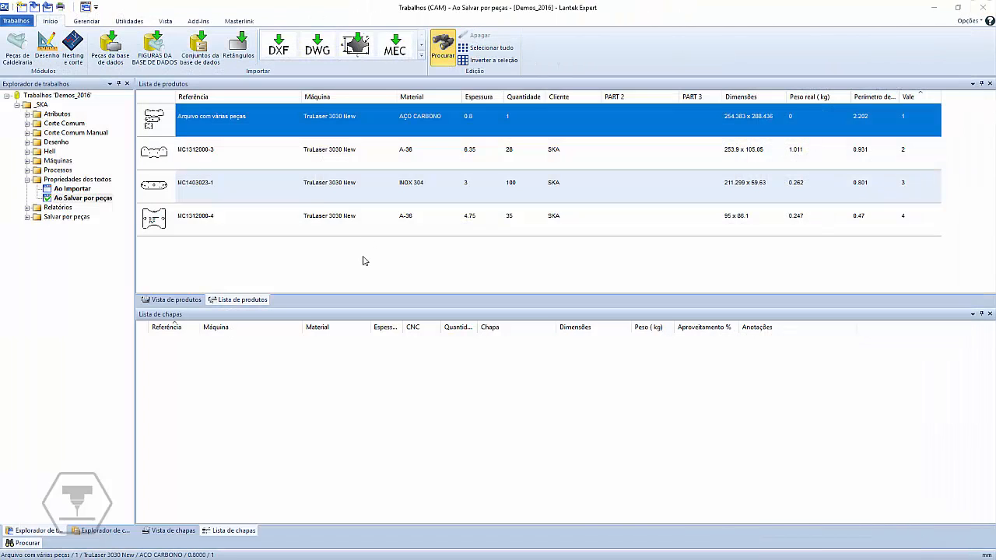
pyautogui.click(210, 153)
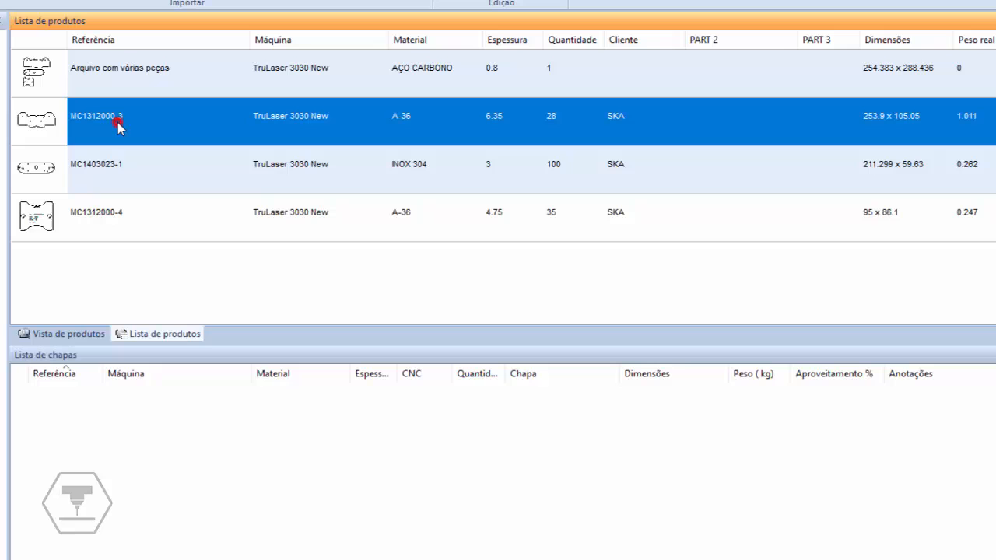
pyautogui.keyDown('ctrl'); pyautogui.click(112, 164); pyautogui.keyUp('ctrl')
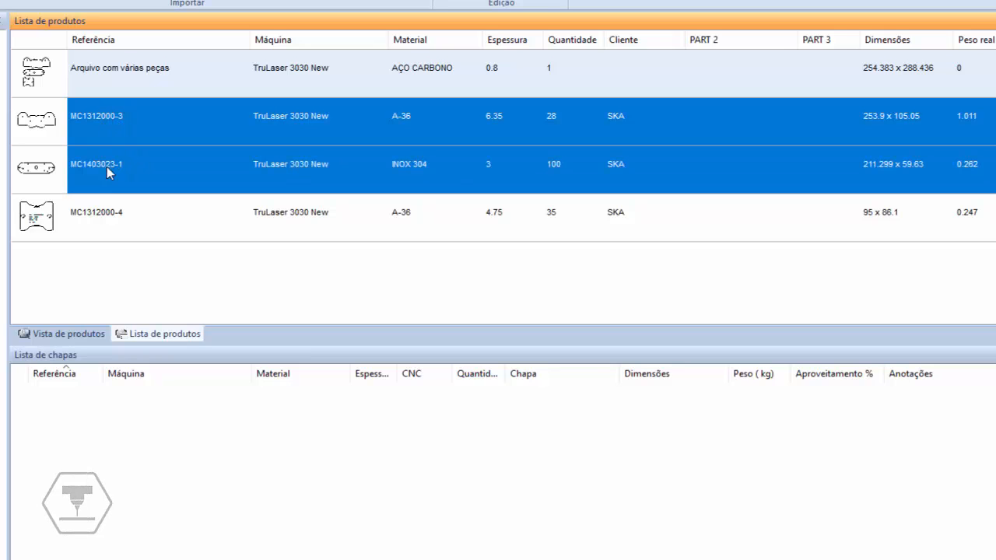
pyautogui.keyDown('ctrl'); pyautogui.click(104, 208); pyautogui.keyUp('ctrl')
pyautogui.click(392, 256)
pyautogui.click(412, 128)
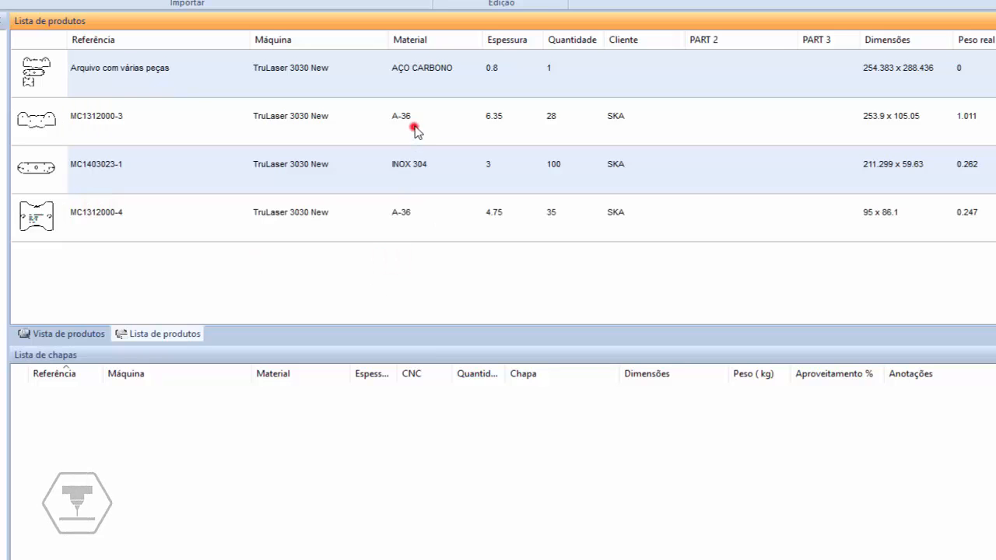